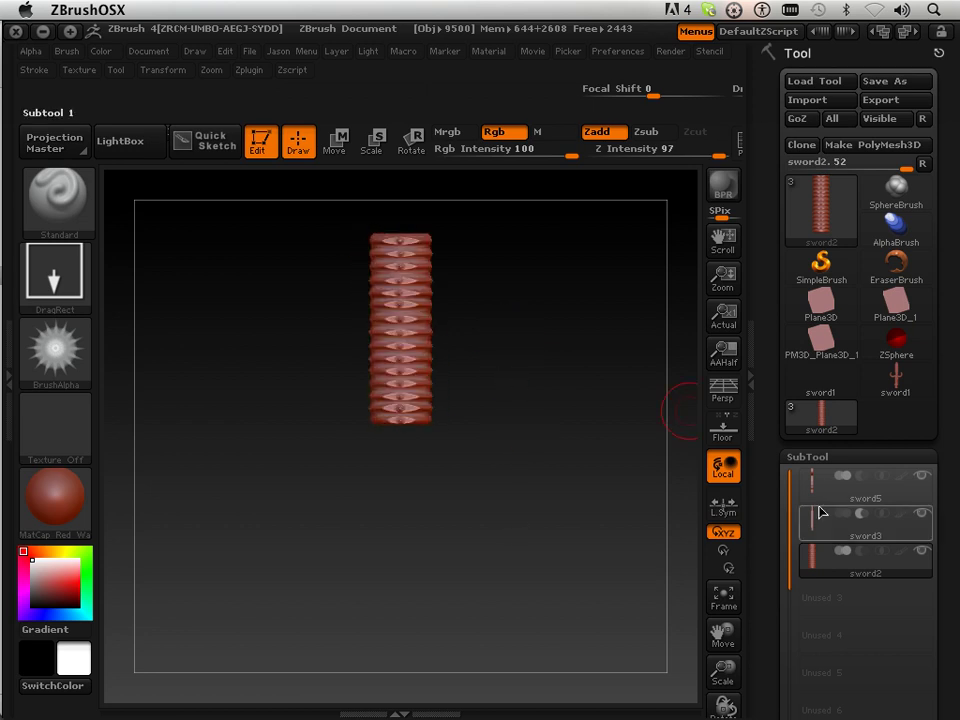
# Clear the pivot point and turn off Solo to show the whole sword in a straight front view
pyautogui.click(168, 71)
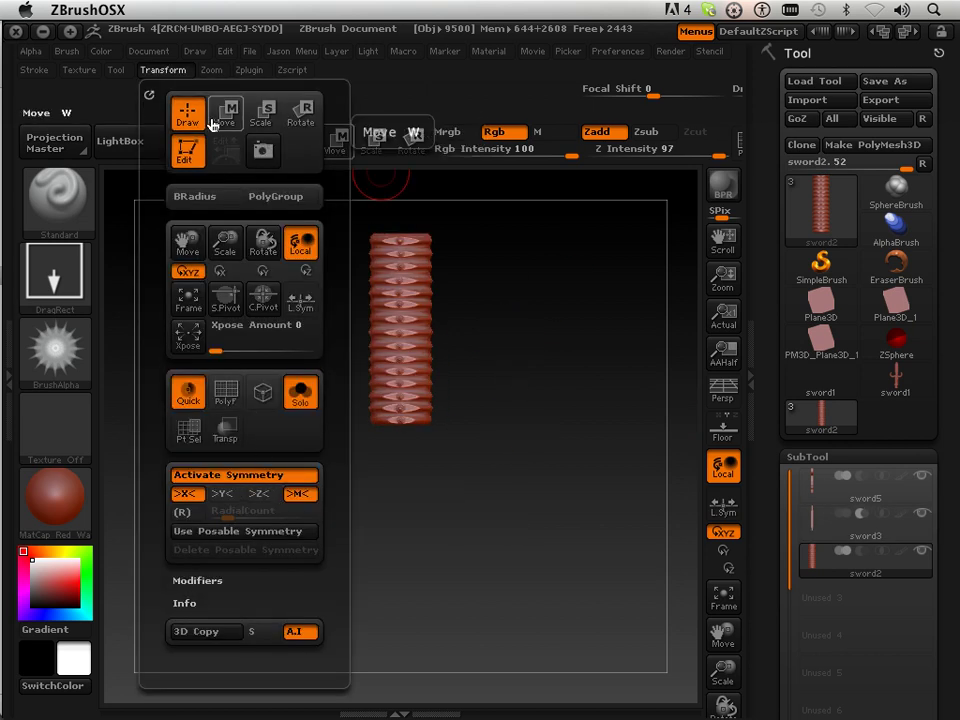
pyautogui.click(263, 300)
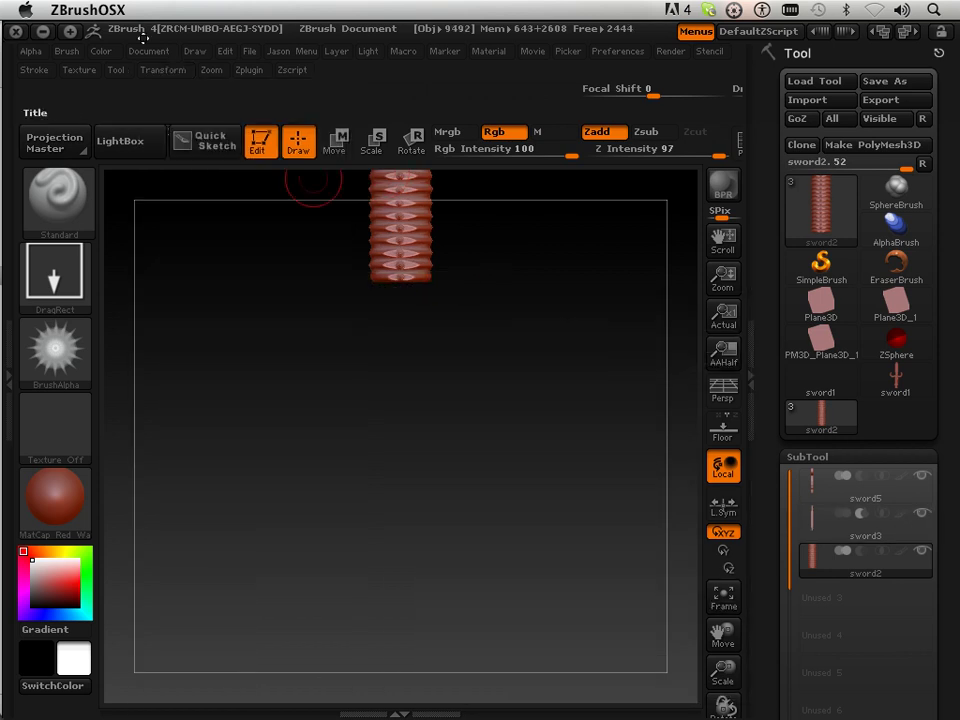
pyautogui.click(163, 70)
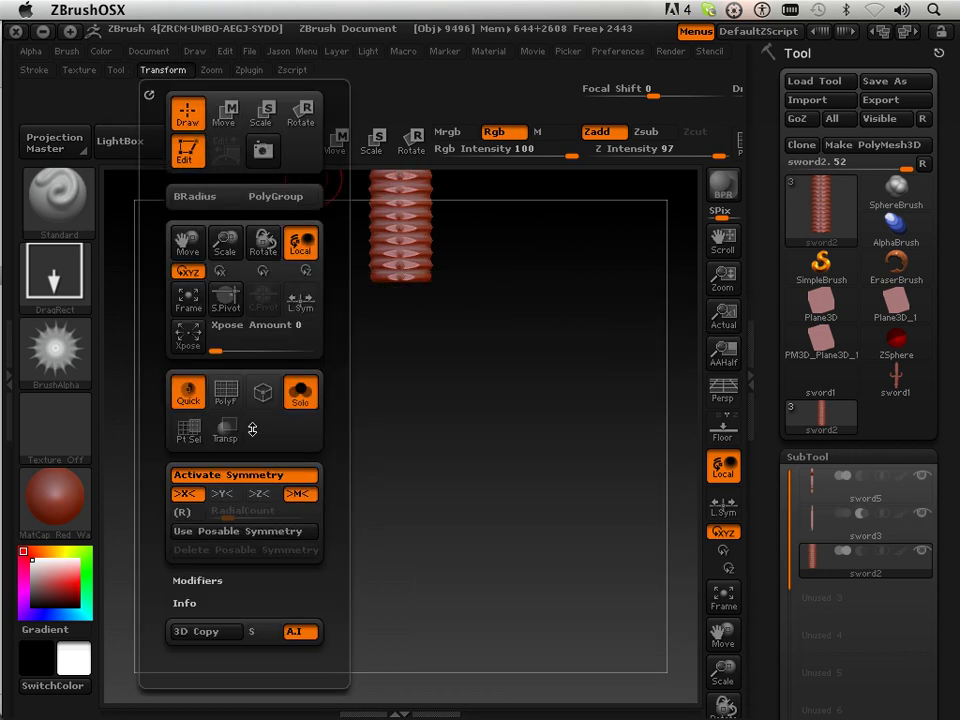
pyautogui.click(300, 395)
pyautogui.moveTo(565, 497); pyautogui.dragTo(645, 492)
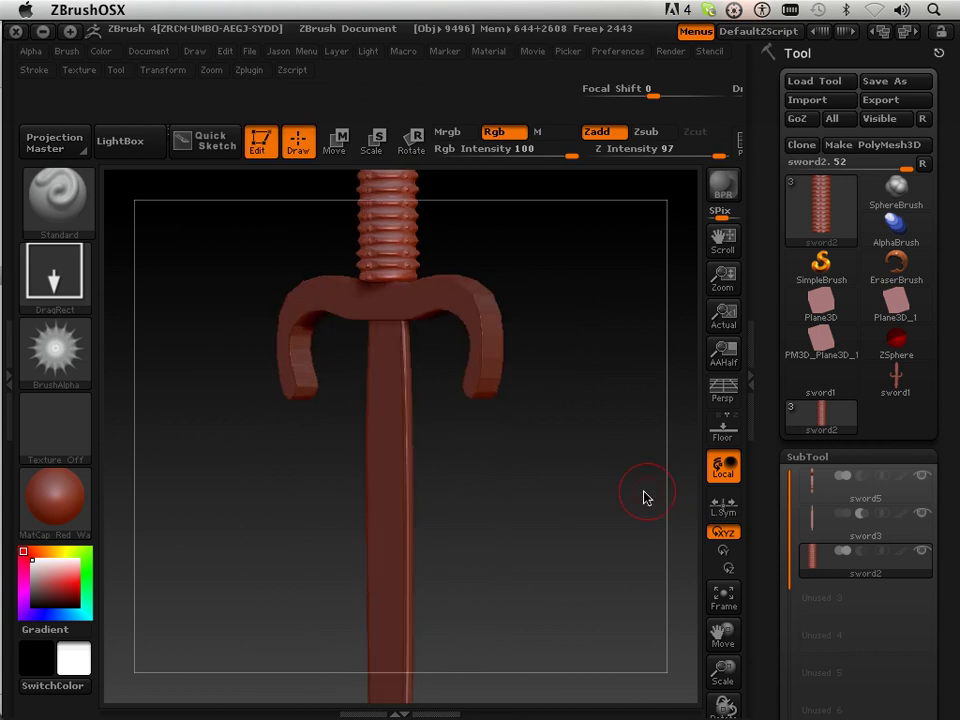
pyautogui.moveTo(724, 668); pyautogui.dragTo(716, 682)
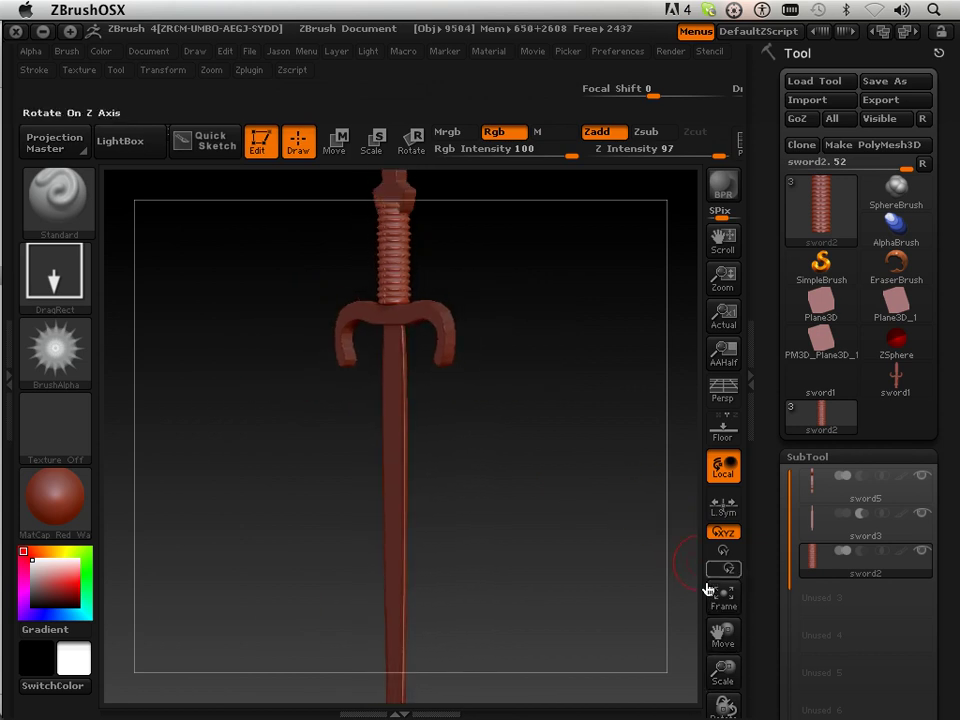
pyautogui.moveTo(720, 630); pyautogui.dragTo(714, 704)
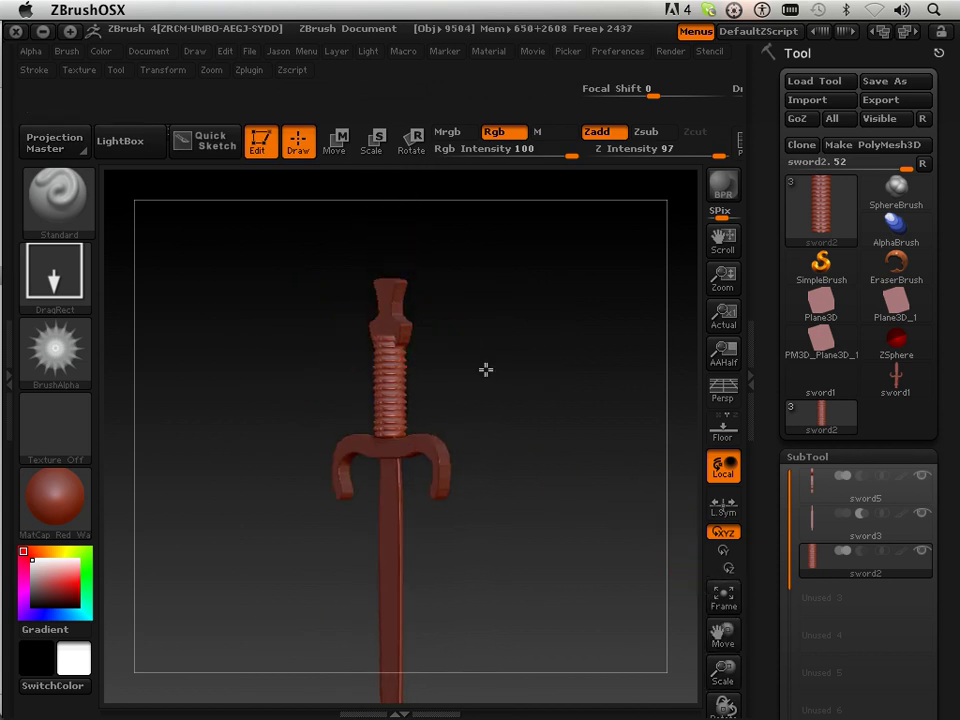
pyautogui.keyDown('shift'); pyautogui.moveTo(486, 370); pyautogui.dragTo(521, 373); pyautogui.keyUp('shift')
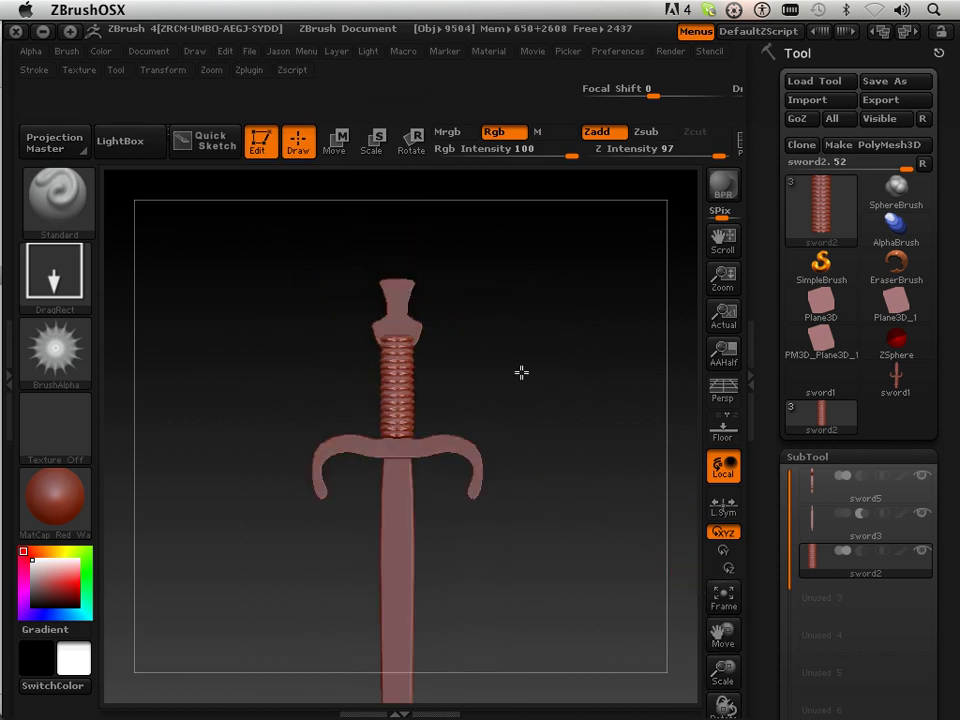
# Select the sword5 hilt subtool and isolate it with Solo, with the sword pointing upward
pyautogui.click(849, 498)
pyautogui.moveTo(525, 390); pyautogui.dragTo(592, 518)
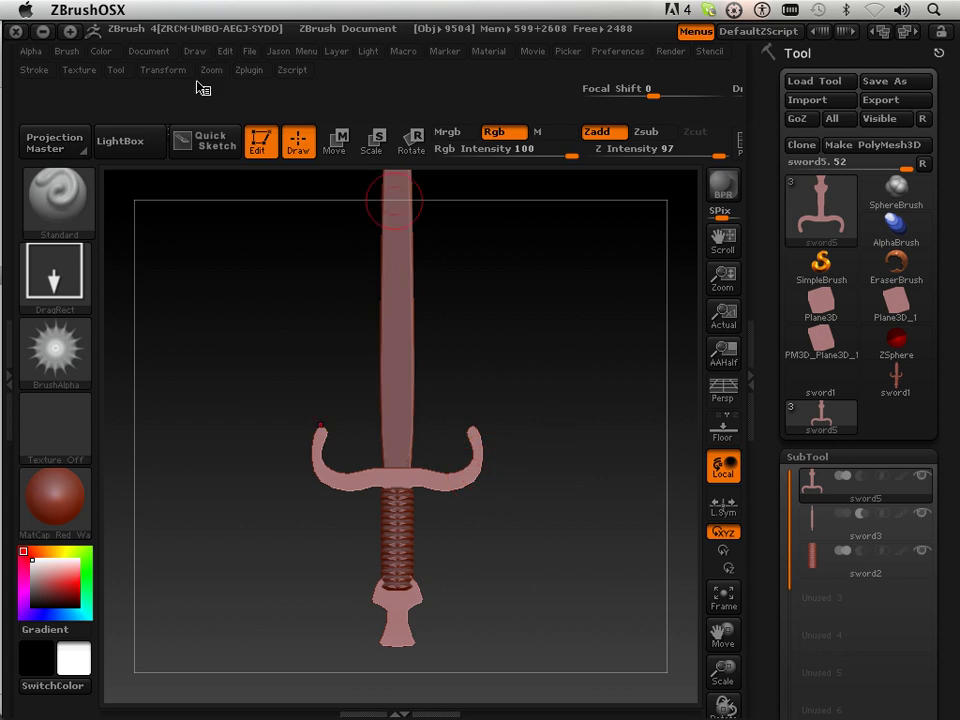
pyautogui.click(155, 70)
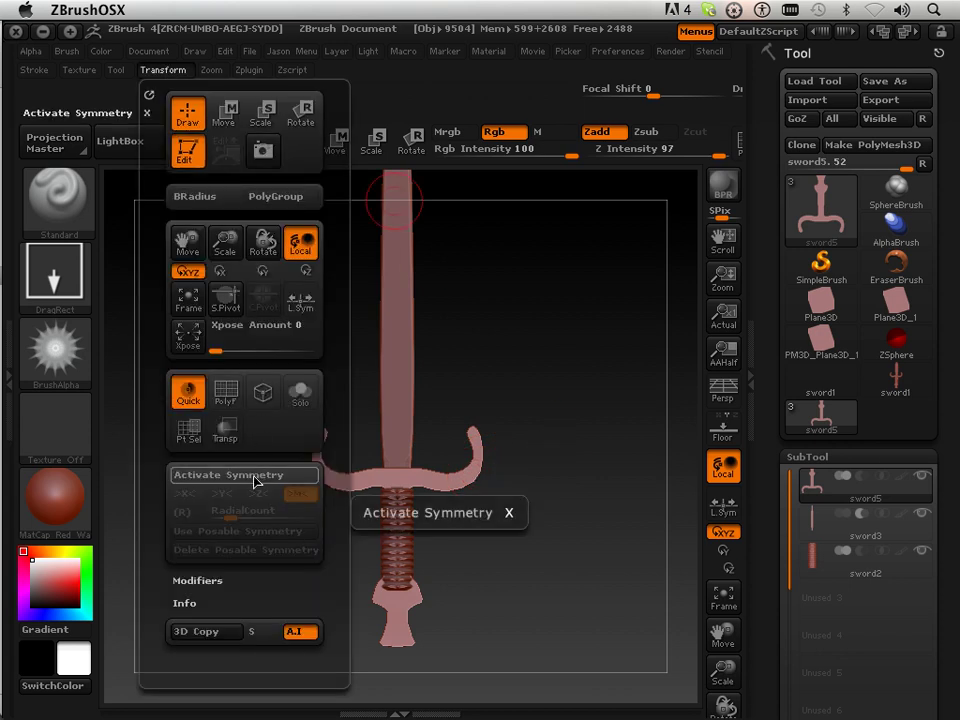
pyautogui.click(300, 392)
# Activate symmetry on the hilt across the X and Z axes
pyautogui.click(252, 476)
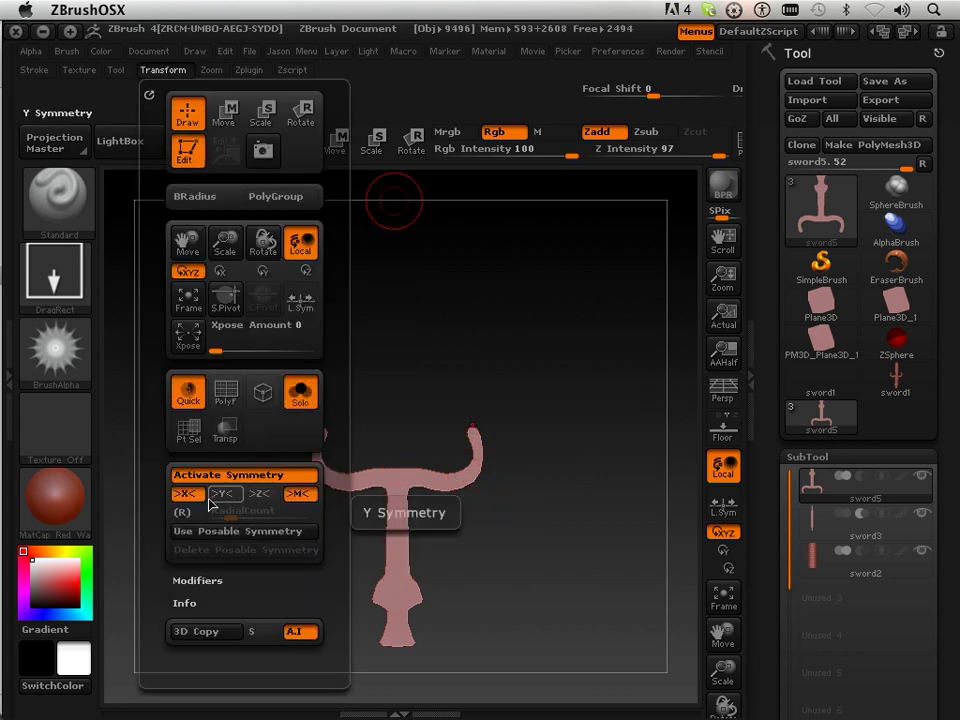
pyautogui.click(260, 495)
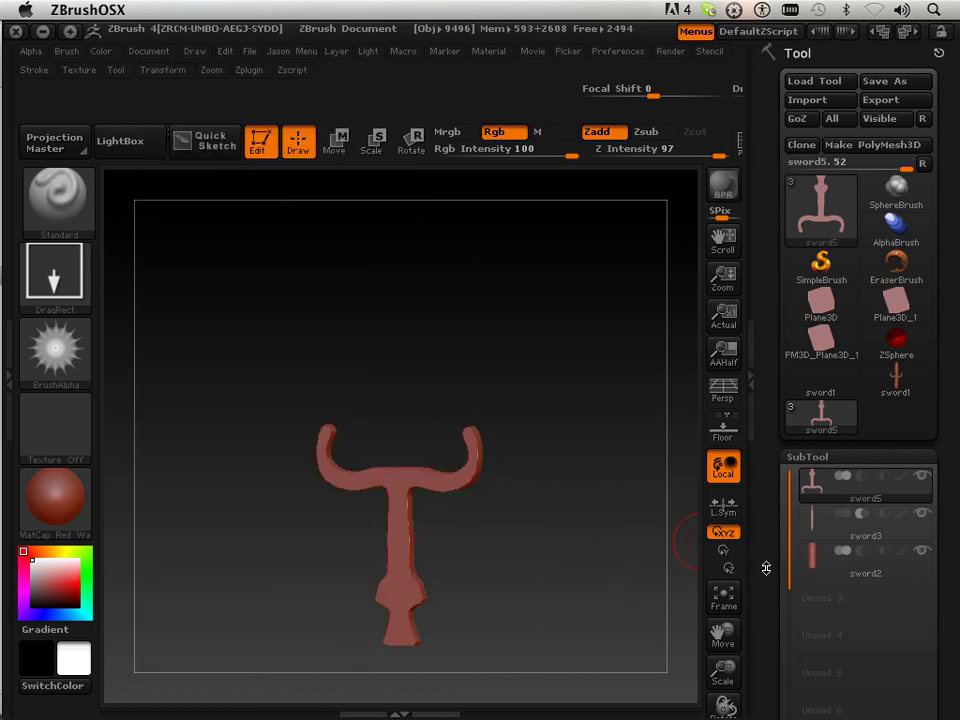
pyautogui.moveTo(766, 568); pyautogui.dragTo(774, 313)
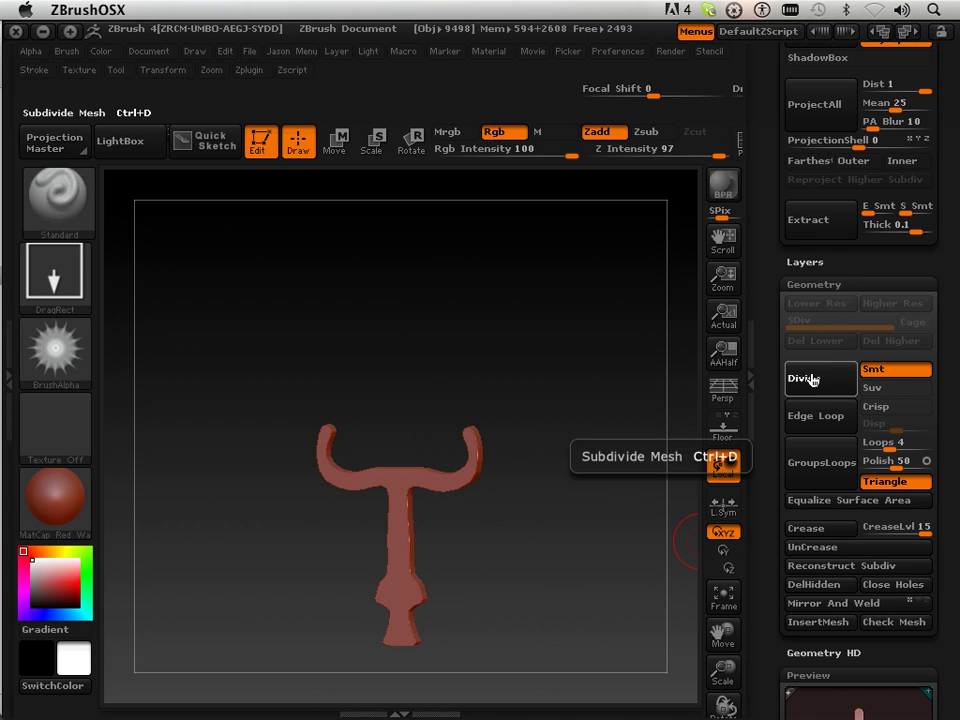
pyautogui.click(811, 379)
pyautogui.click(809, 379)
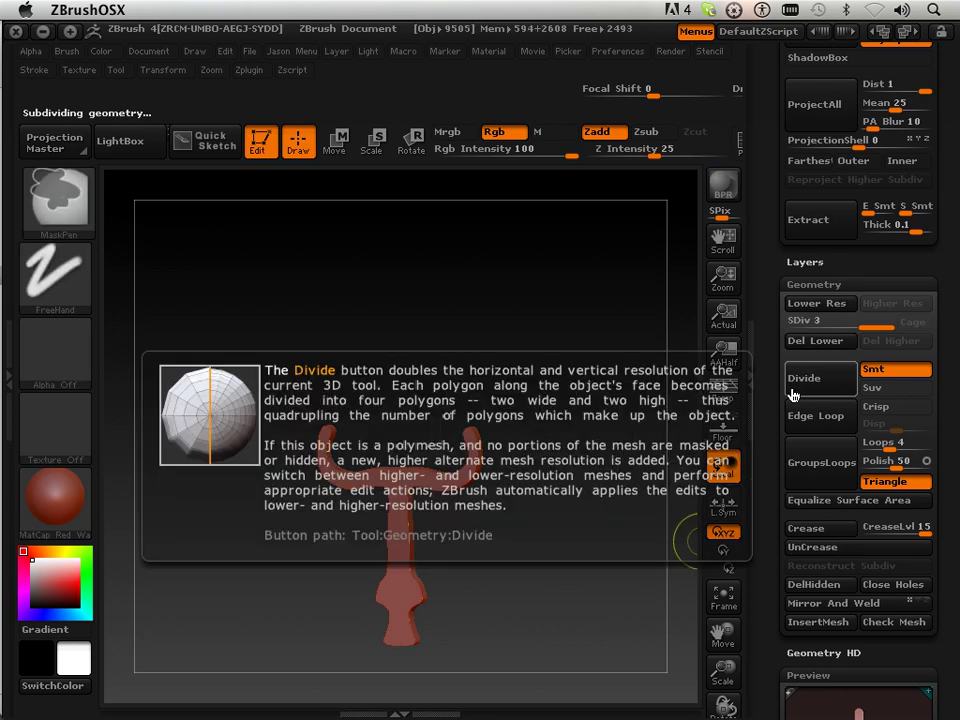
pyautogui.hotkey('ctrl', 'z')
pyautogui.hotkey('ctrl', 'z')
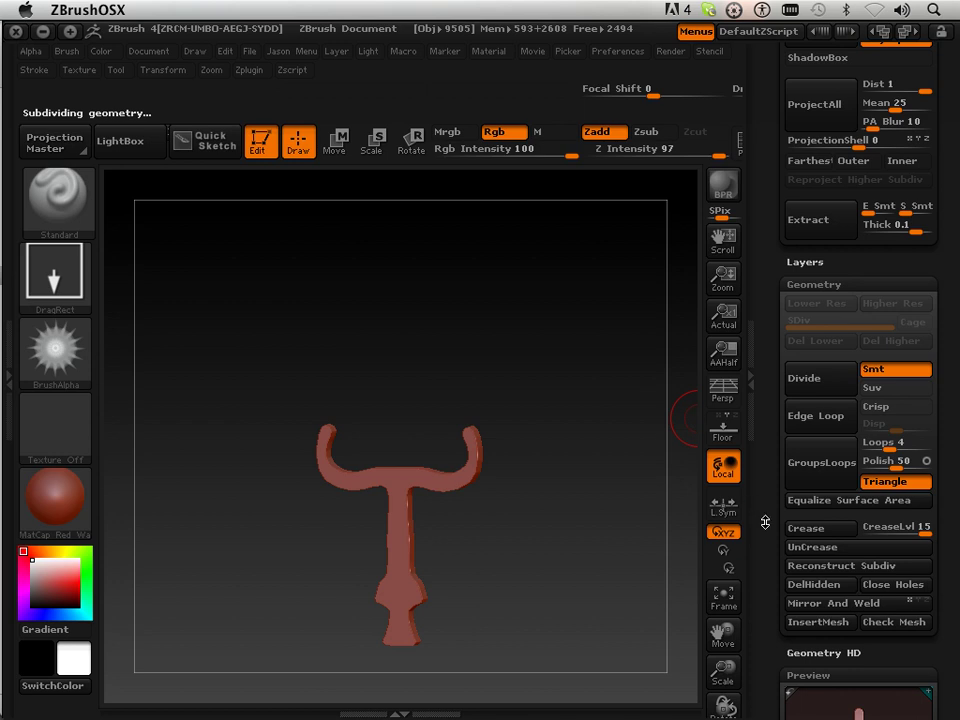
# Round off the hilt's crossguard, grip and pommel with the Polish deformation
pyautogui.scroll(-10, 765, 522)
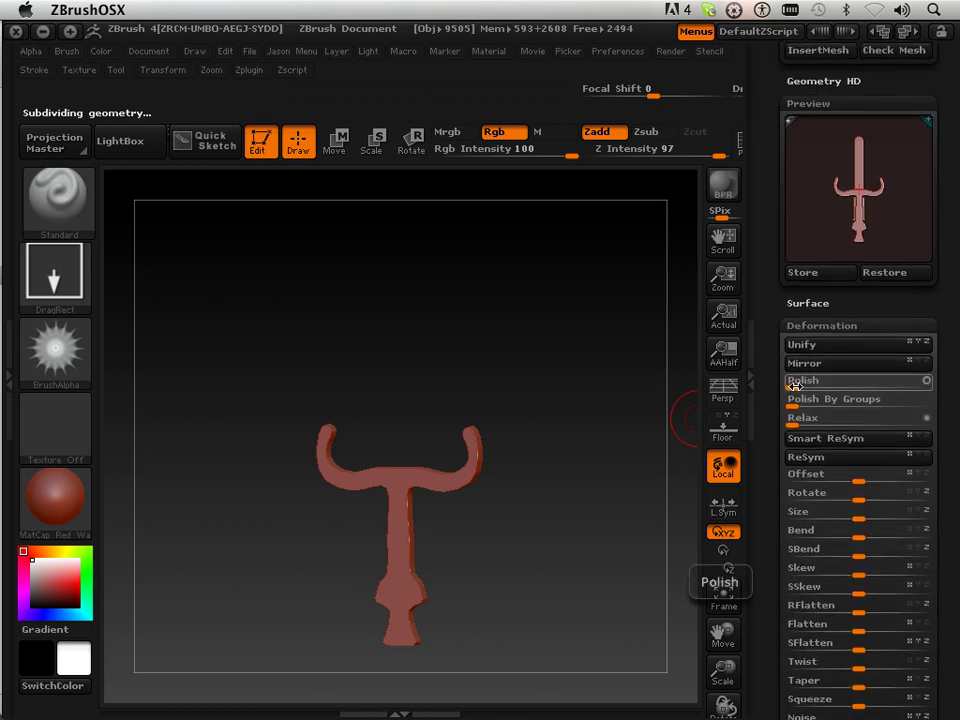
pyautogui.moveTo(797, 384); pyautogui.dragTo(835, 381)
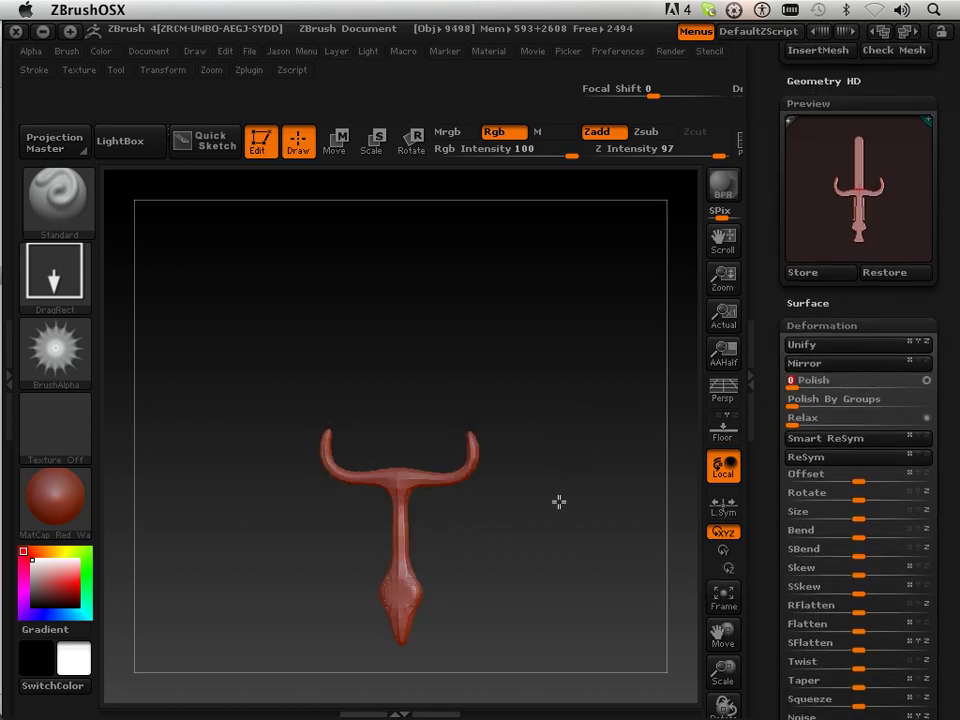
pyautogui.keyDown('shift'); pyautogui.moveTo(559, 502); pyautogui.dragTo(583, 495); pyautogui.keyUp('shift')
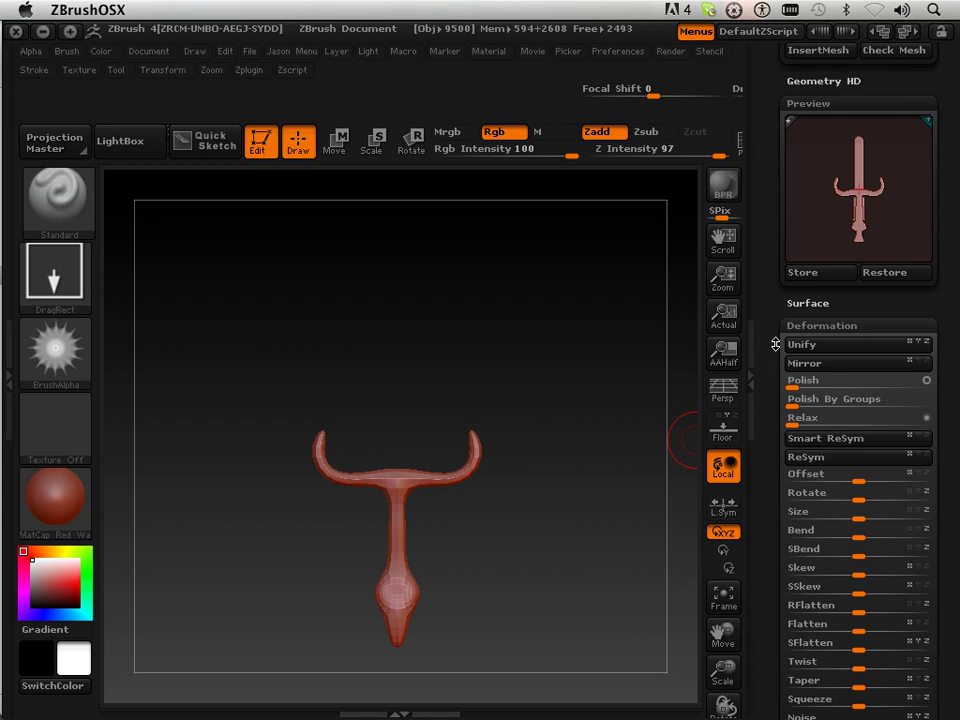
# Divide the polished hilt mesh up to subdivision level 8 with smoothing enabled
pyautogui.moveTo(776, 344); pyautogui.dragTo(780, 527)
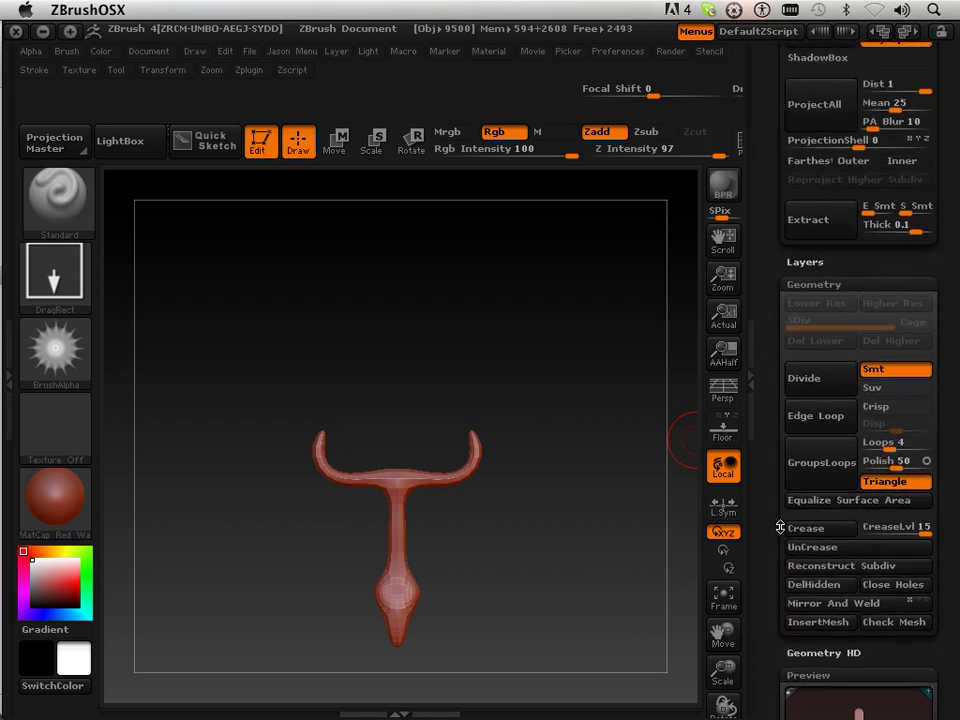
pyautogui.click(813, 380)
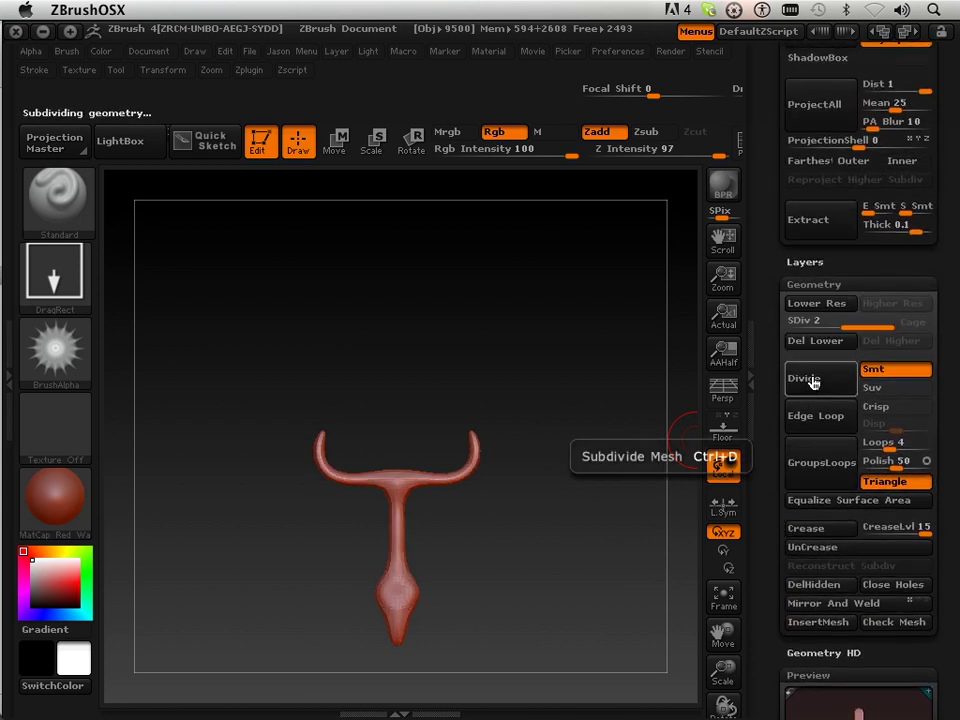
pyautogui.click(814, 381)
pyautogui.click(814, 389)
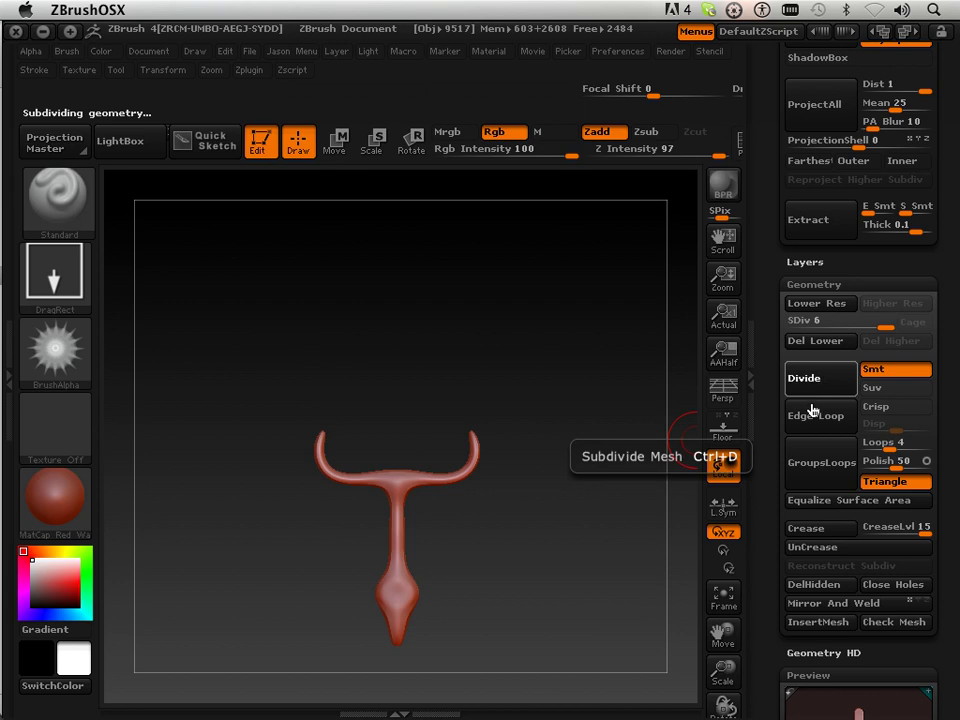
pyautogui.click(824, 381)
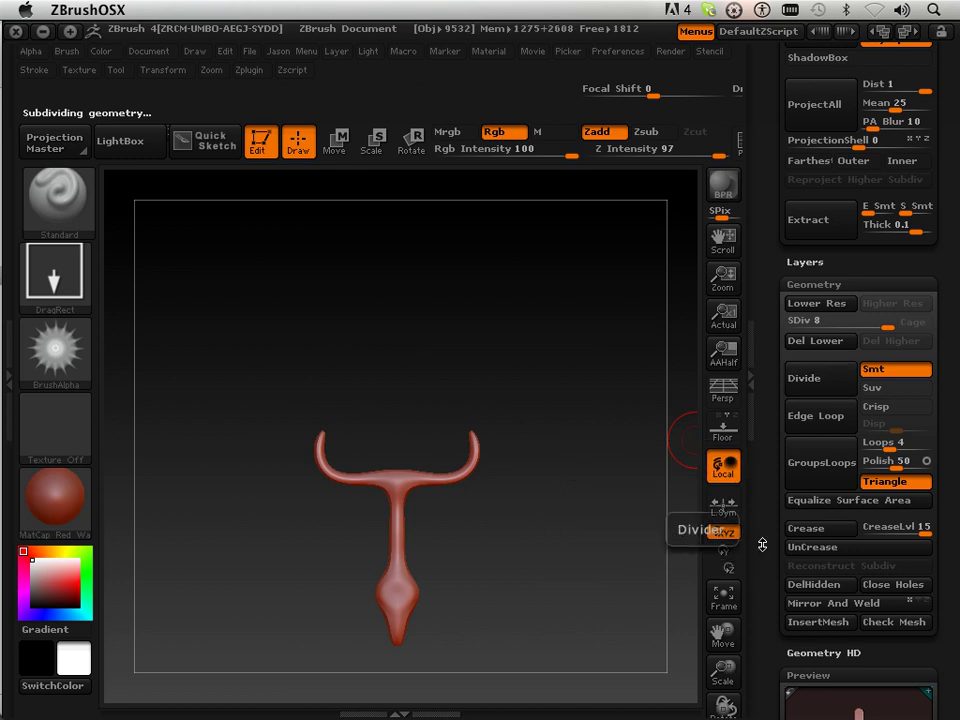
# Set the hilt to subdivision level 1 and choose the Move Elastic brush
pyautogui.moveTo(720, 673); pyautogui.dragTo(729, 567)
pyautogui.moveTo(718, 632)
pyautogui.mouseDown()
pyautogui.moveTo(722, 673)
pyautogui.moveTo(722, 655)
pyautogui.mouseUp()
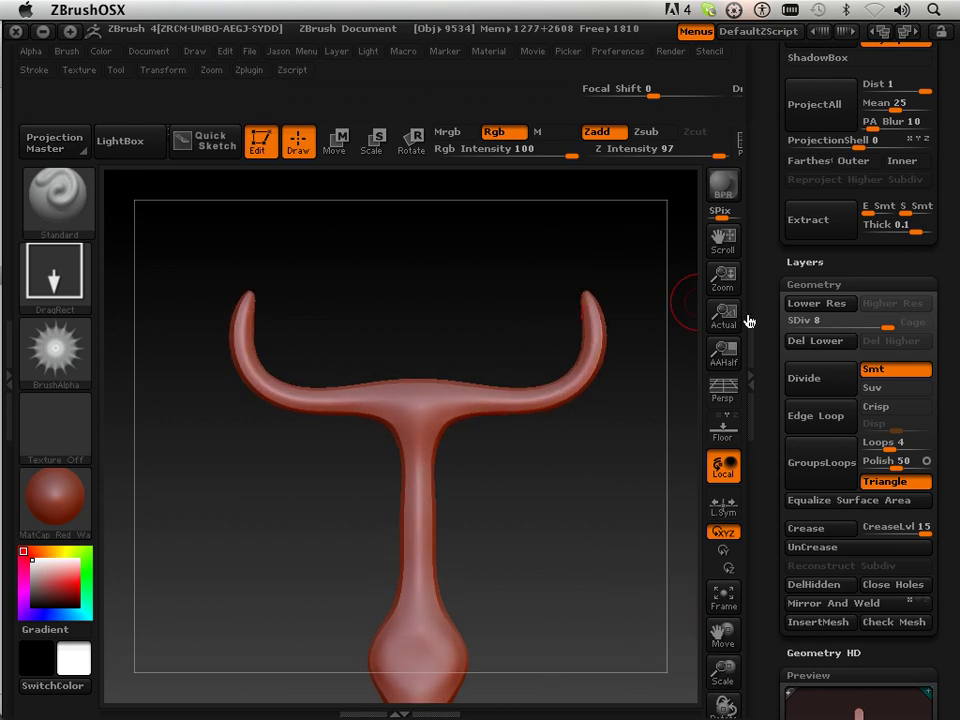
pyautogui.moveTo(830, 321); pyautogui.dragTo(779, 321)
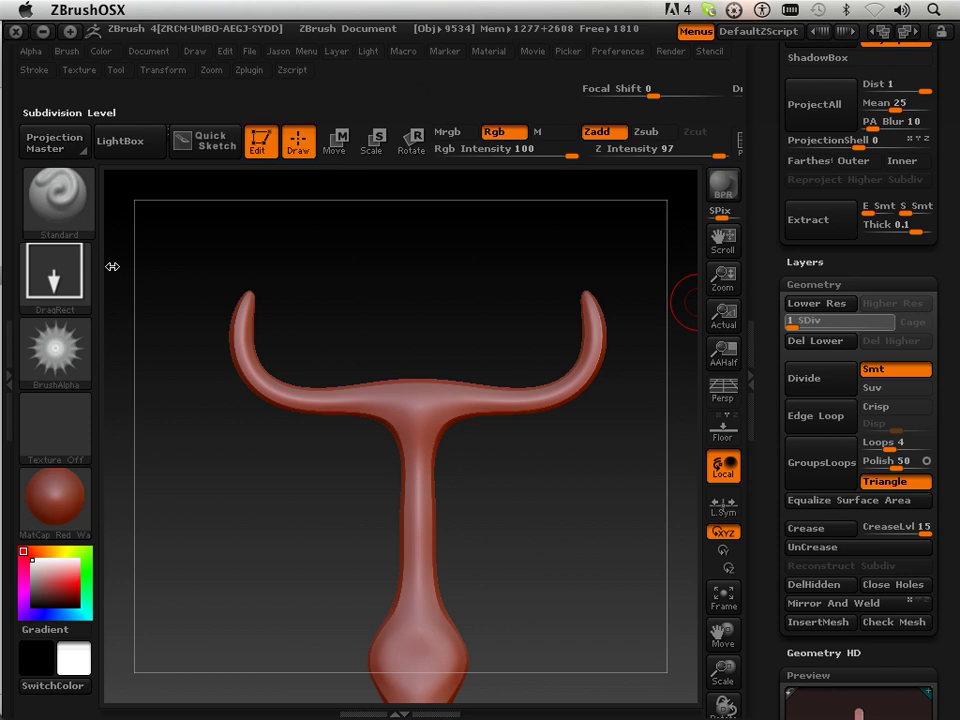
pyautogui.hotkey('shift', 'd')
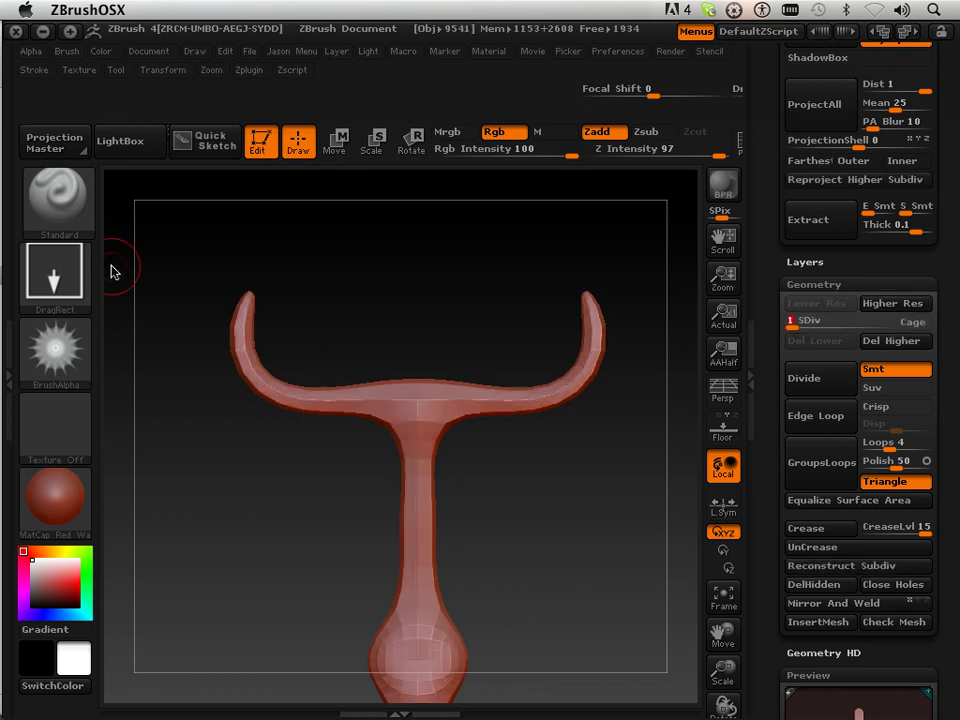
pyautogui.click(60, 190)
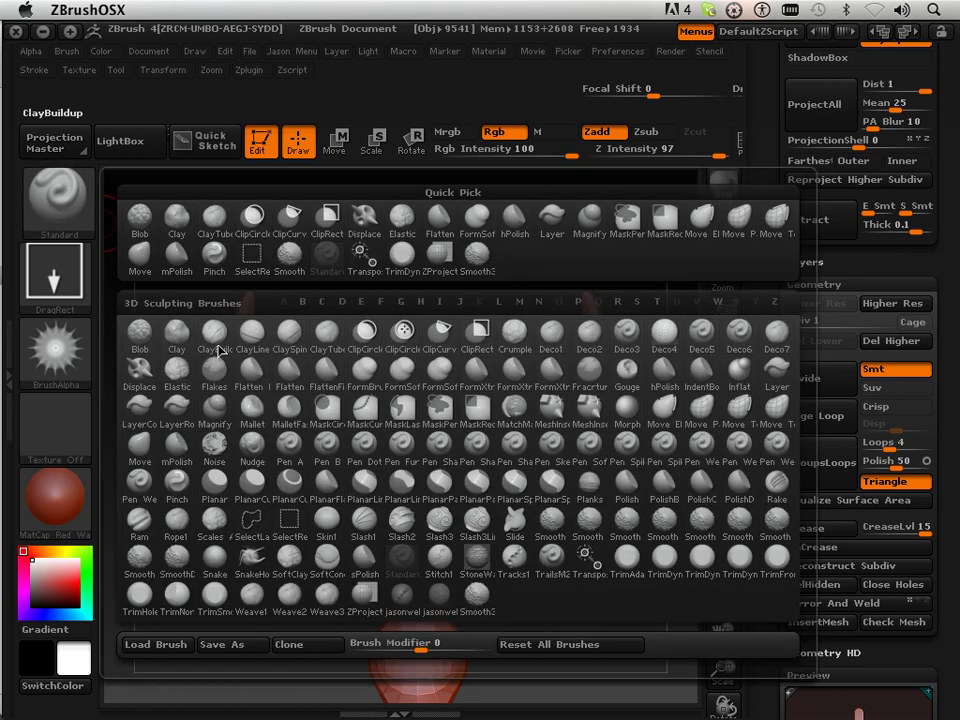
pyautogui.click(669, 411)
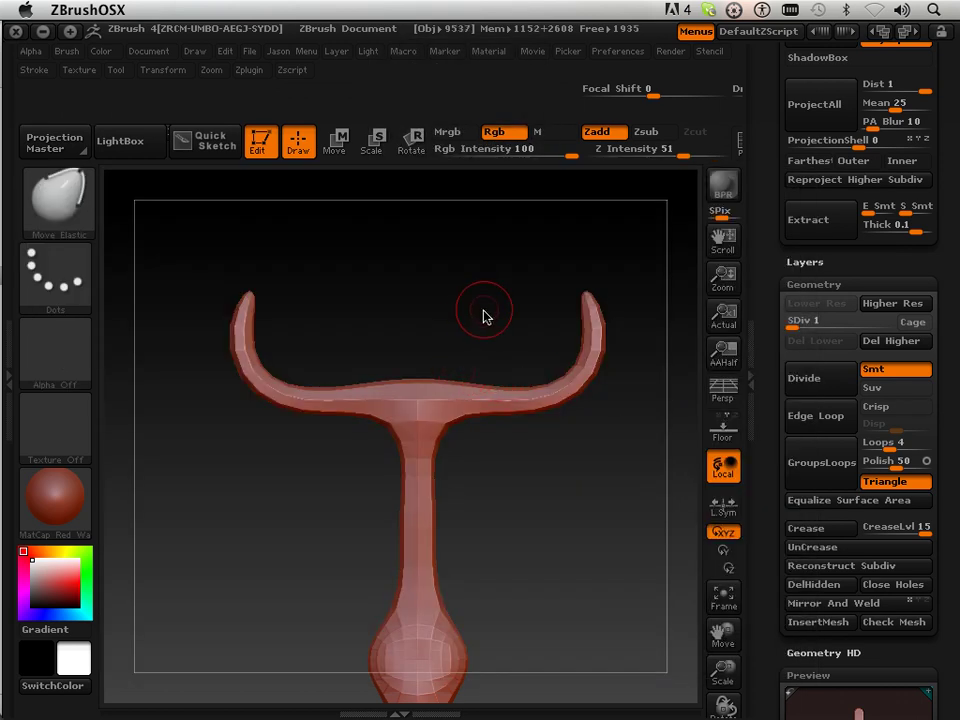
# Try to widen the grip where it meets the crossguard and pull the guard's centre into a raised peak with Move Elastic
pyautogui.moveTo(482, 317); pyautogui.dragTo(482, 381)
pyautogui.moveTo(556, 553)
pyautogui.mouseDown()
pyautogui.moveTo(546, 458)
pyautogui.moveTo(527, 467)
pyautogui.mouseUp()
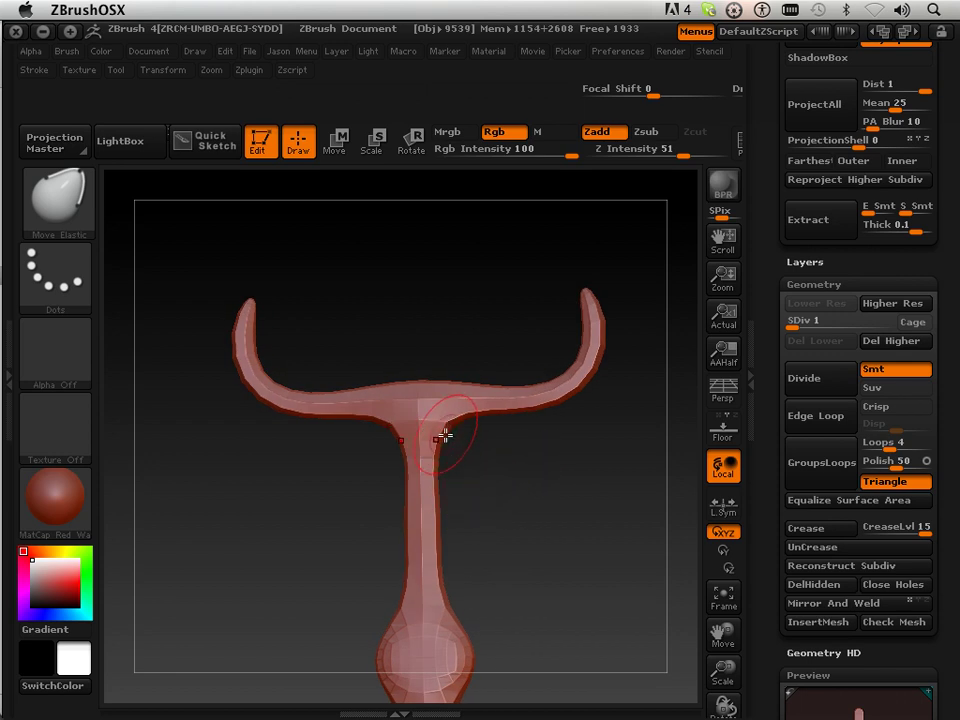
pyautogui.moveTo(446, 437)
pyautogui.mouseDown()
pyautogui.moveTo(455, 447)
pyautogui.moveTo(465, 437)
pyautogui.mouseUp()
pyautogui.hotkey('ctrl', 'z')
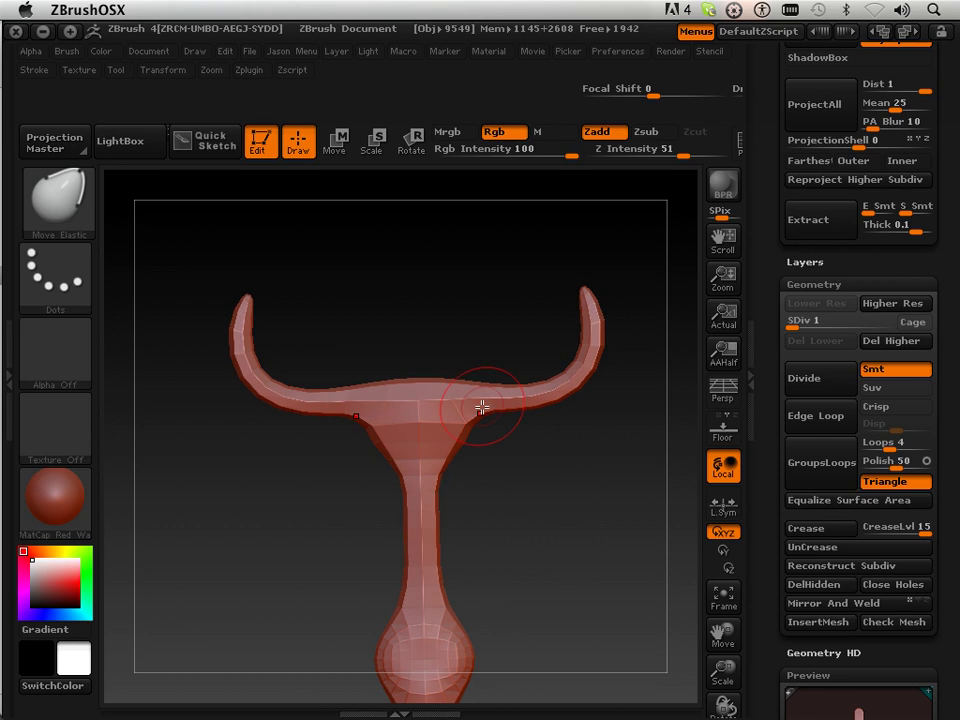
pyautogui.moveTo(425, 379); pyautogui.dragTo(425, 350)
pyautogui.moveTo(508, 501); pyautogui.dragTo(500, 498)
pyautogui.moveTo(473, 454); pyautogui.dragTo(459, 436)
pyautogui.moveTo(489, 497); pyautogui.dragTo(512, 508)
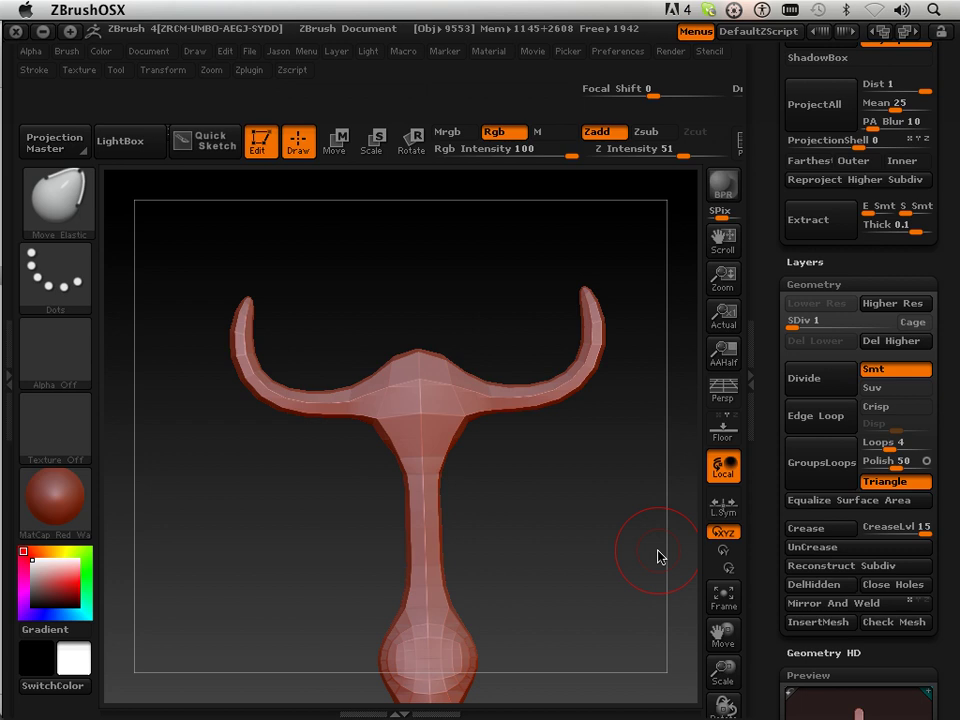
# Pull the pommel's pointed end outward with Move Elastic to make its tip broader and rounder
pyautogui.moveTo(722, 635); pyautogui.dragTo(715, 515)
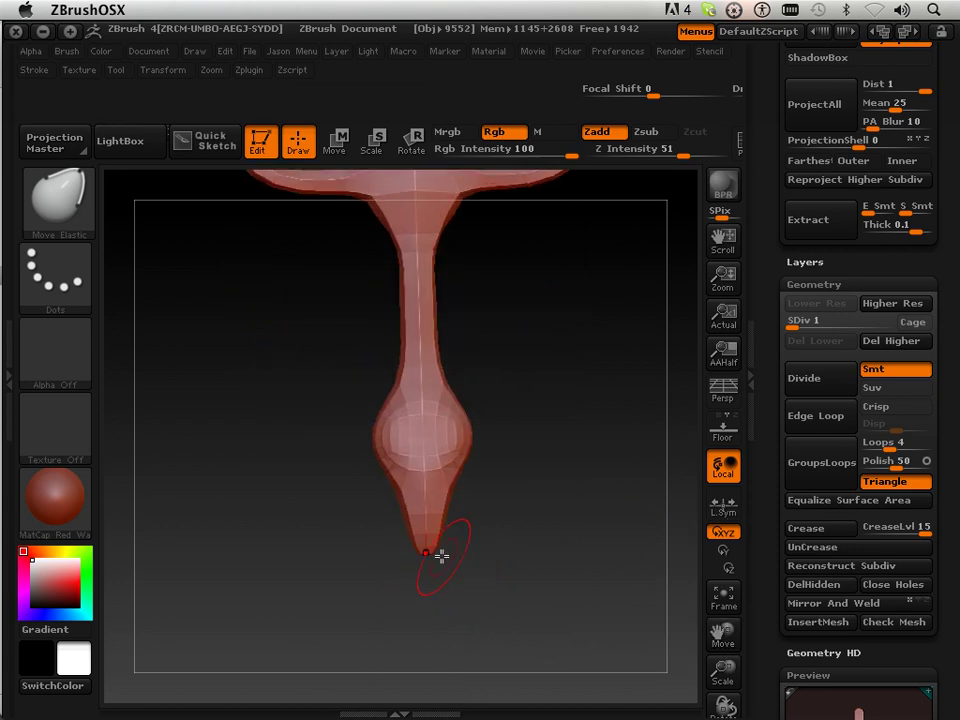
pyautogui.moveTo(431, 552)
pyautogui.mouseDown()
pyautogui.moveTo(438, 561)
pyautogui.moveTo(476, 553)
pyautogui.moveTo(523, 529)
pyautogui.moveTo(420, 542)
pyautogui.moveTo(510, 548)
pyautogui.moveTo(467, 538)
pyautogui.moveTo(482, 547)
pyautogui.mouseUp()
pyautogui.moveTo(329, 424)
pyautogui.mouseDown()
pyautogui.moveTo(362, 445)
pyautogui.moveTo(407, 501)
pyautogui.moveTo(462, 460)
pyautogui.mouseUp()
# Check the reshaped pommel at subdivision level 8, and return the hilt to level 1 in front view
pyautogui.press('ctrl')
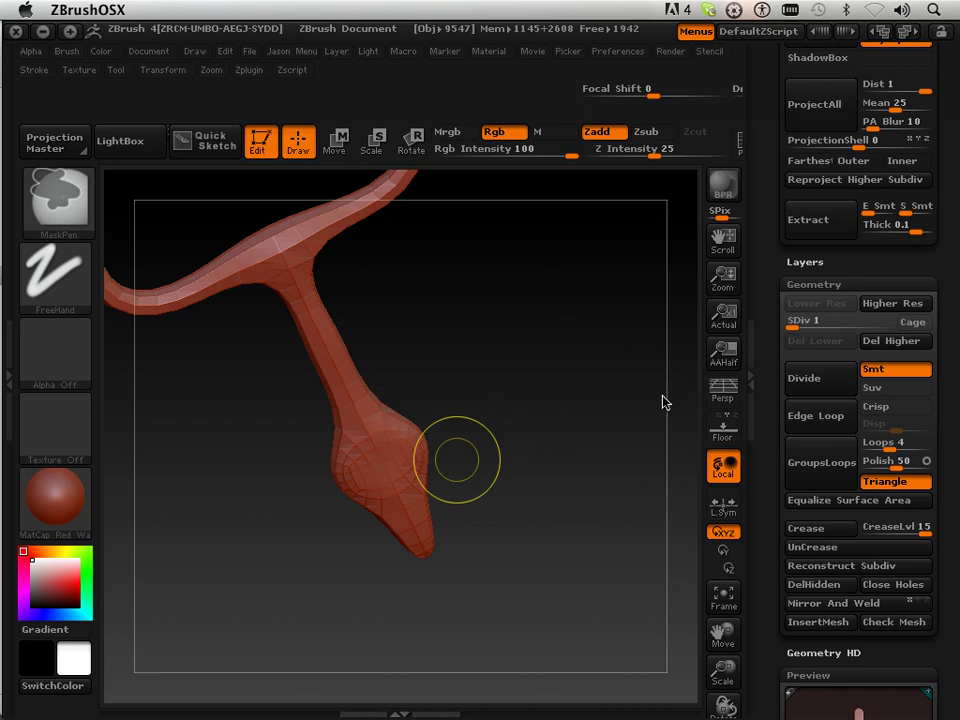
pyautogui.hotkey('ctrl', 'd')
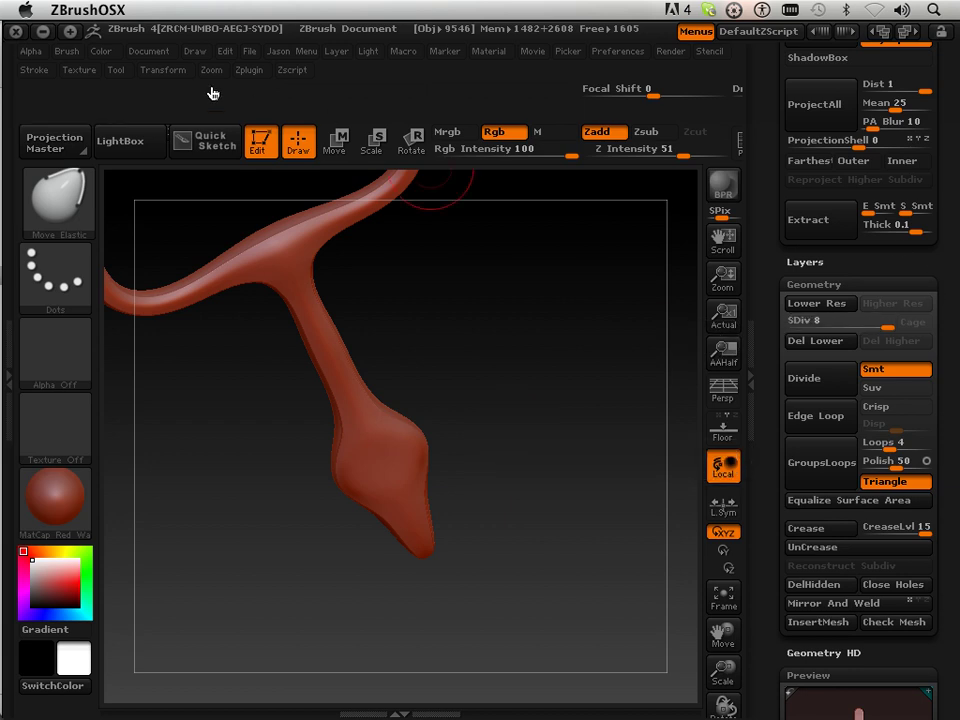
pyautogui.click(170, 72)
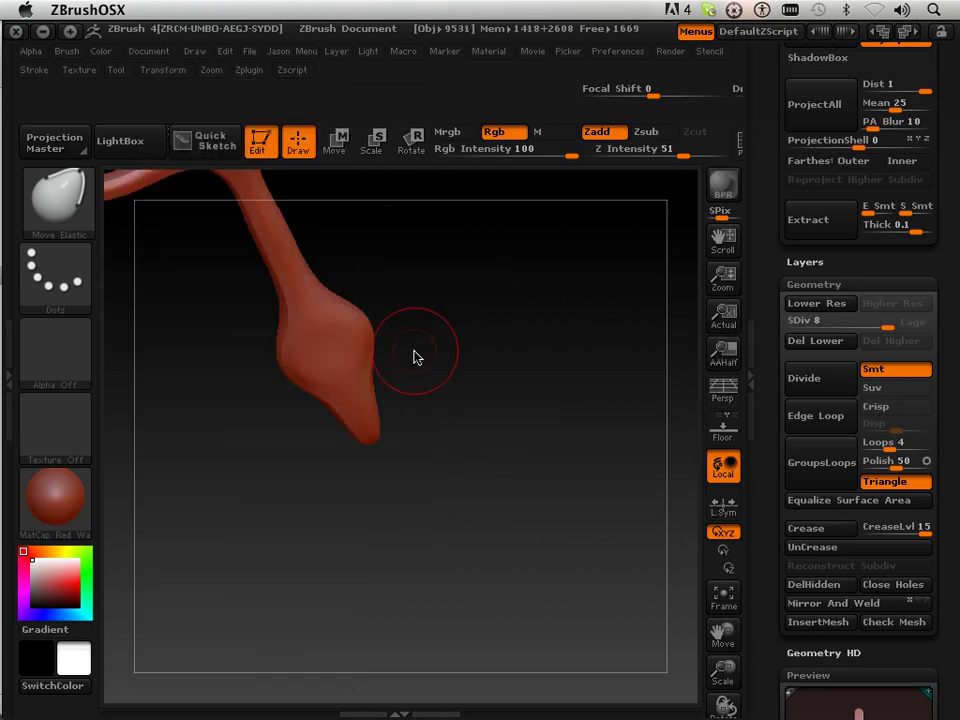
pyautogui.moveTo(875, 323); pyautogui.dragTo(788, 315)
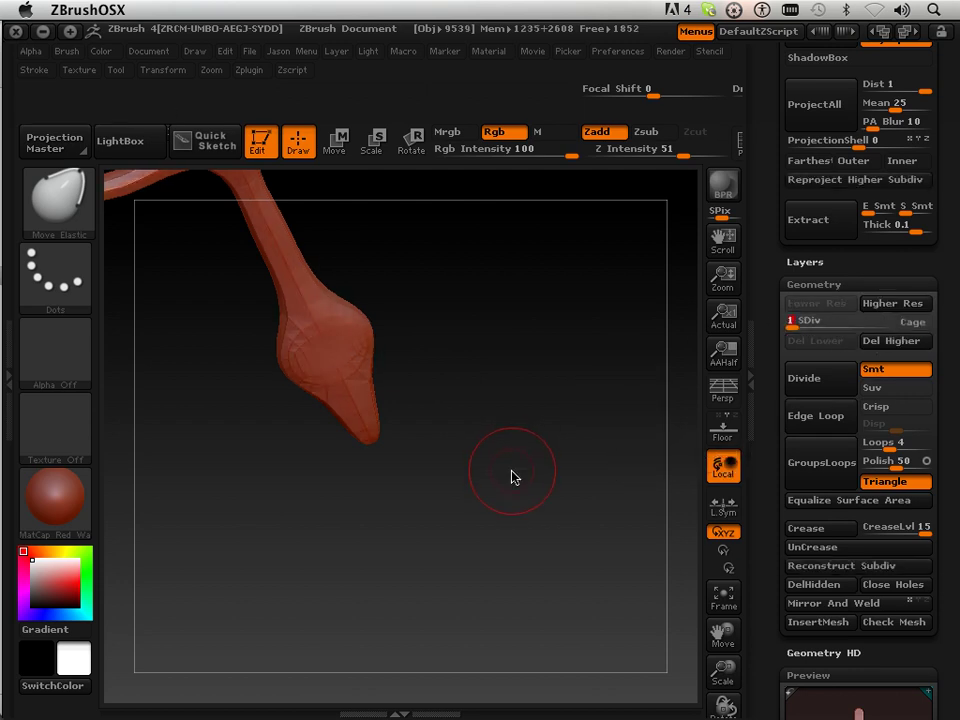
pyautogui.moveTo(723, 634); pyautogui.dragTo(767, 714)
pyautogui.moveTo(600, 500); pyautogui.dragTo(534, 418)
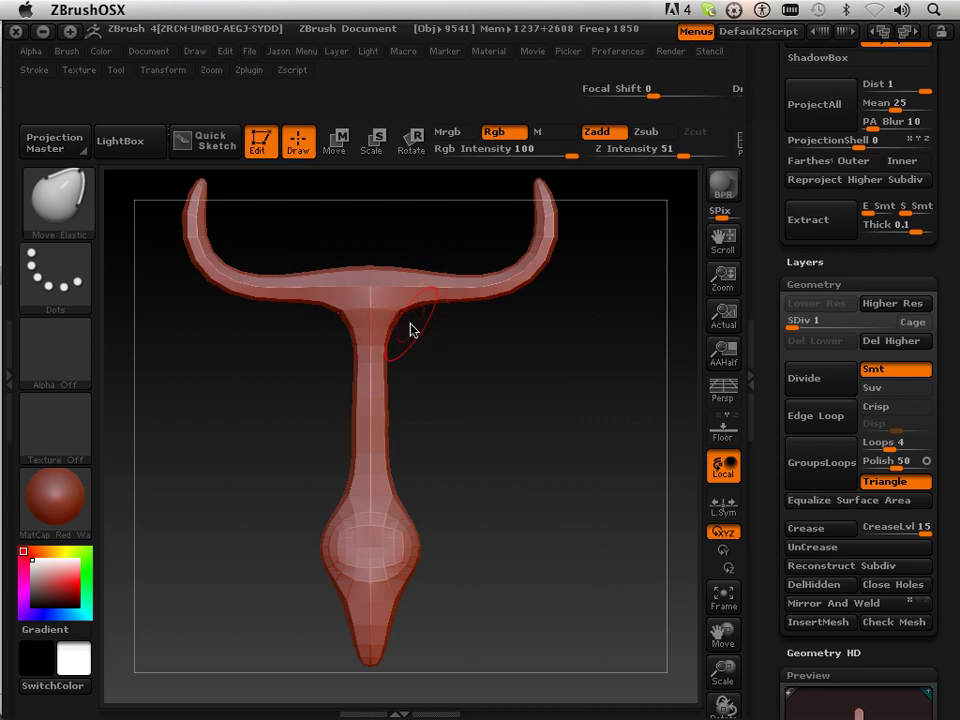
# Widen the grip where it joins the crossguard and pull the guard's upper centre into a raised peak with Move Elastic
pyautogui.moveTo(405, 323)
pyautogui.mouseDown()
pyautogui.moveTo(411, 341)
pyautogui.moveTo(398, 372)
pyautogui.moveTo(400, 311)
pyautogui.mouseUp()
pyautogui.moveTo(371, 261); pyautogui.dragTo(371, 237)
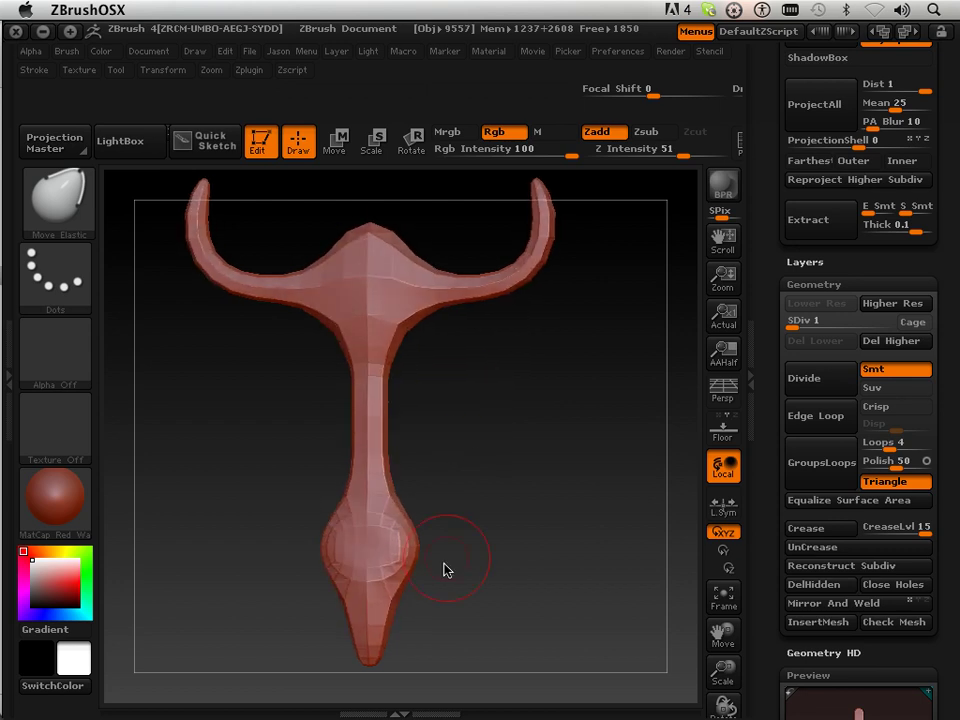
# Reshape the pommel's tip with Move Elastic into a broad, flat-ended block that flares slightly in side view
pyautogui.moveTo(384, 655)
pyautogui.mouseDown()
pyautogui.moveTo(409, 652)
pyautogui.moveTo(447, 540)
pyautogui.moveTo(581, 600)
pyautogui.mouseUp()
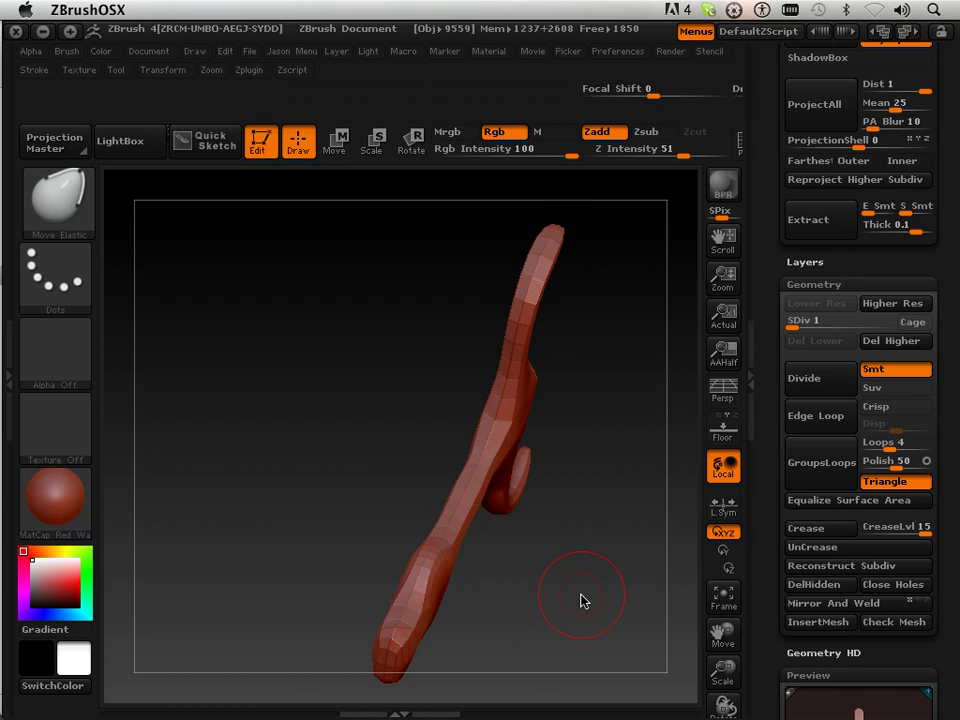
pyautogui.moveTo(722, 632); pyautogui.dragTo(742, 472)
pyautogui.moveTo(422, 510)
pyautogui.mouseDown()
pyautogui.moveTo(439, 514)
pyautogui.moveTo(345, 555)
pyautogui.moveTo(558, 382)
pyautogui.moveTo(516, 448)
pyautogui.mouseUp()
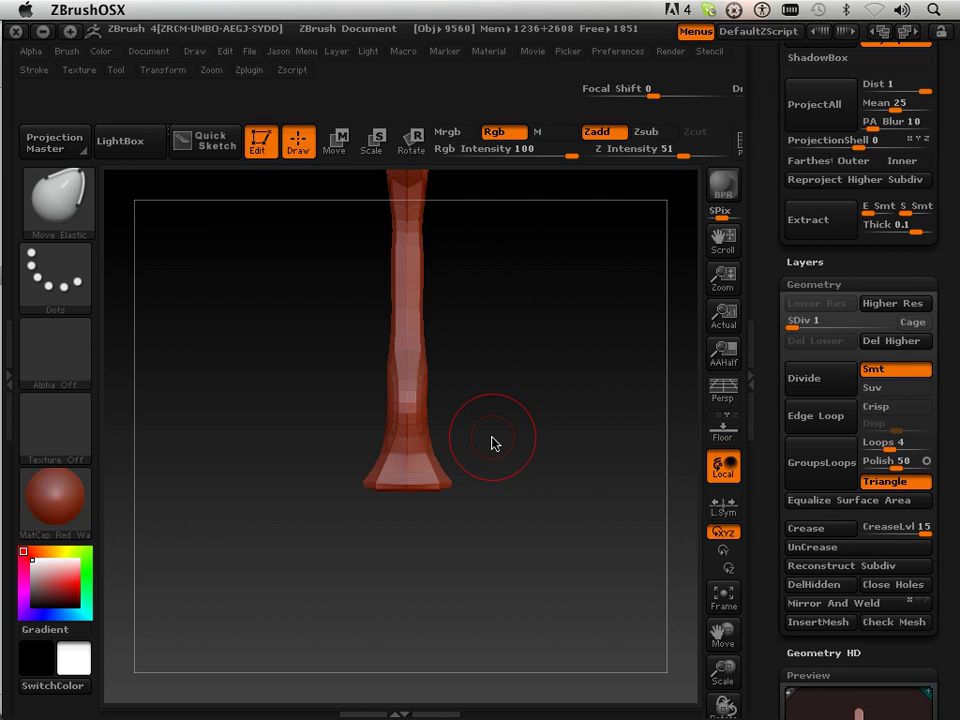
pyautogui.moveTo(431, 458)
pyautogui.mouseDown()
pyautogui.moveTo(486, 424)
pyautogui.moveTo(561, 418)
pyautogui.moveTo(553, 422)
pyautogui.mouseUp()
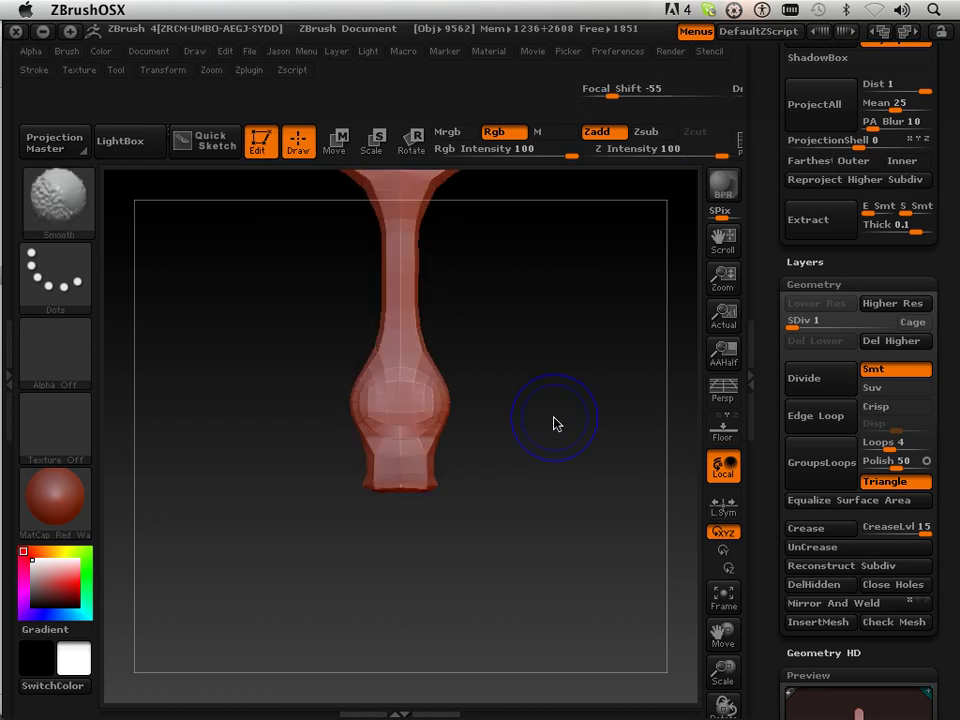
pyautogui.moveTo(497, 440)
pyautogui.mouseDown()
pyautogui.moveTo(462, 470)
pyautogui.moveTo(489, 466)
pyautogui.moveTo(476, 343)
pyautogui.mouseUp()
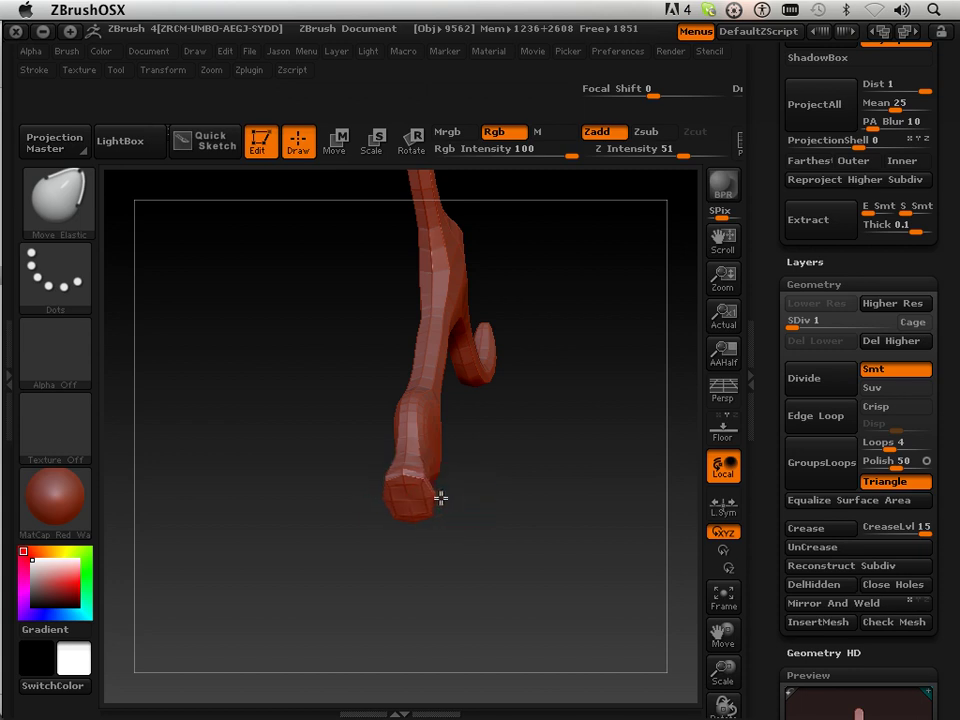
pyautogui.moveTo(501, 481); pyautogui.dragTo(549, 598)
pyautogui.keyDown('shift'); pyautogui.moveTo(526, 497); pyautogui.dragTo(550, 482); pyautogui.keyUp('shift')
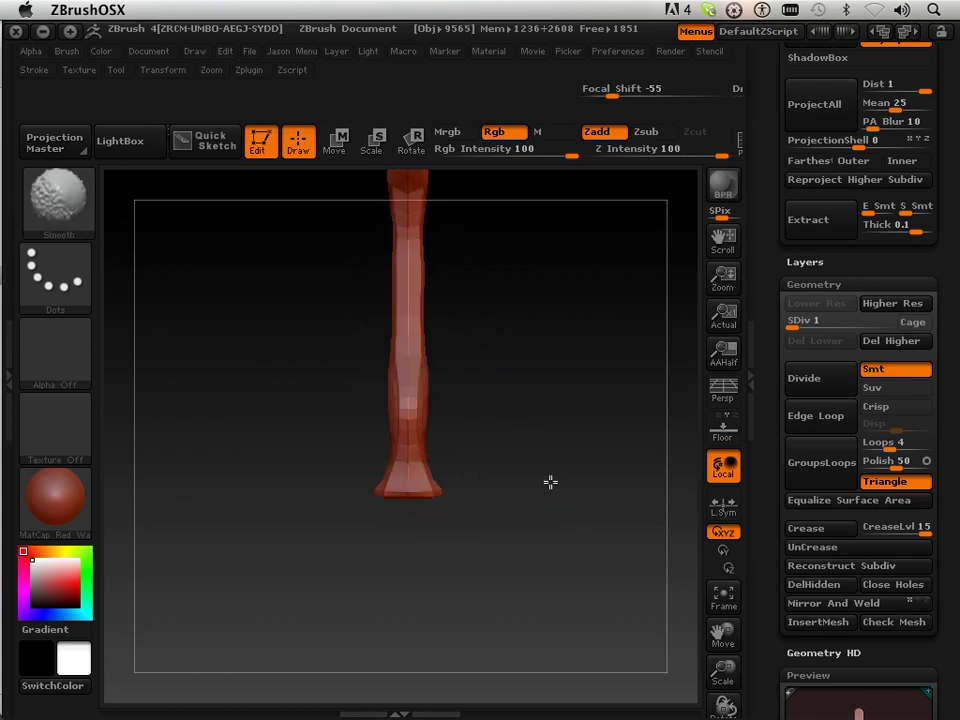
pyautogui.hotkey('ctrl', 'shift', 'z')
pyautogui.hotkey('ctrl', 'shift', 'z')
pyautogui.hotkey('ctrl', 'shift', 'z')
pyautogui.hotkey('ctrl', 'shift', 'z')
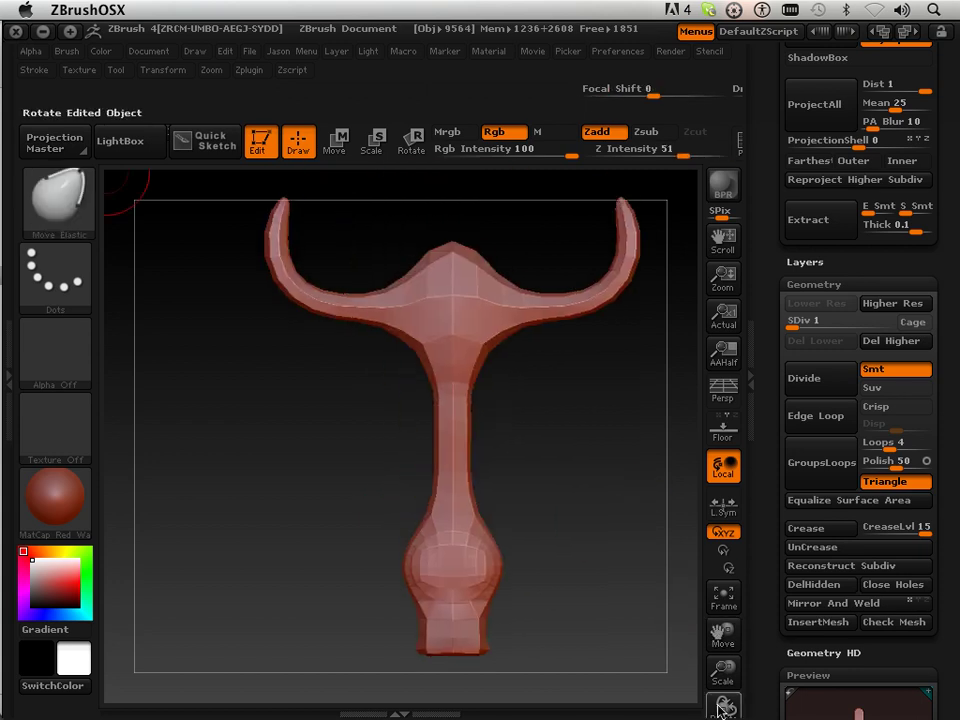
# Pull both crossguard arms upward with Move Elastic so they slope from the centre toward the horns, undoing the last adjustment
pyautogui.moveTo(720, 638); pyautogui.dragTo(706, 704)
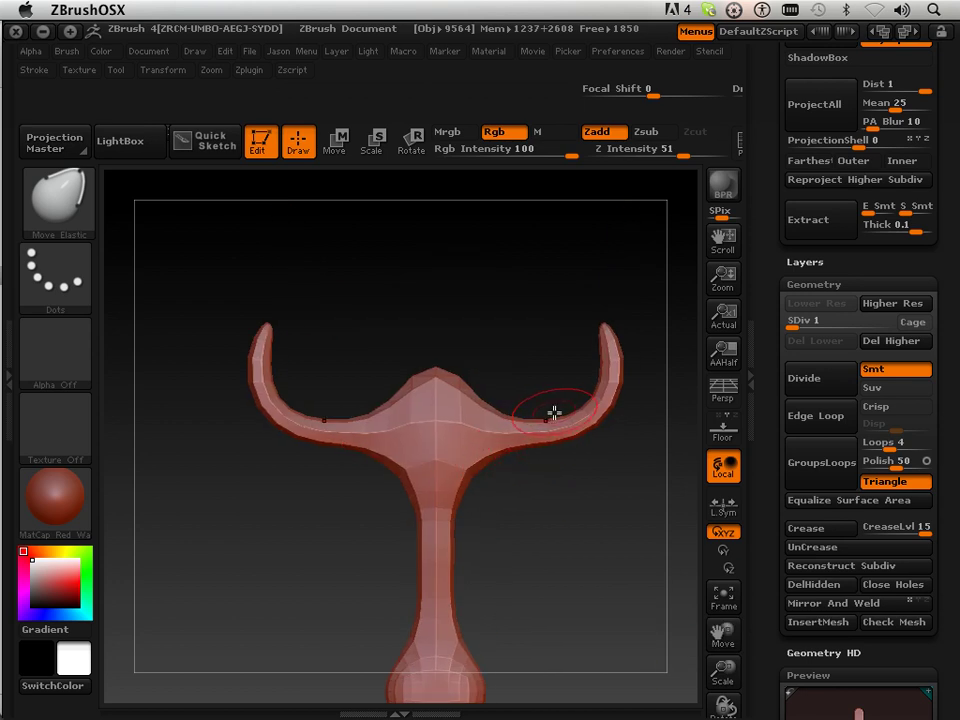
pyautogui.moveTo(555, 423); pyautogui.dragTo(557, 413)
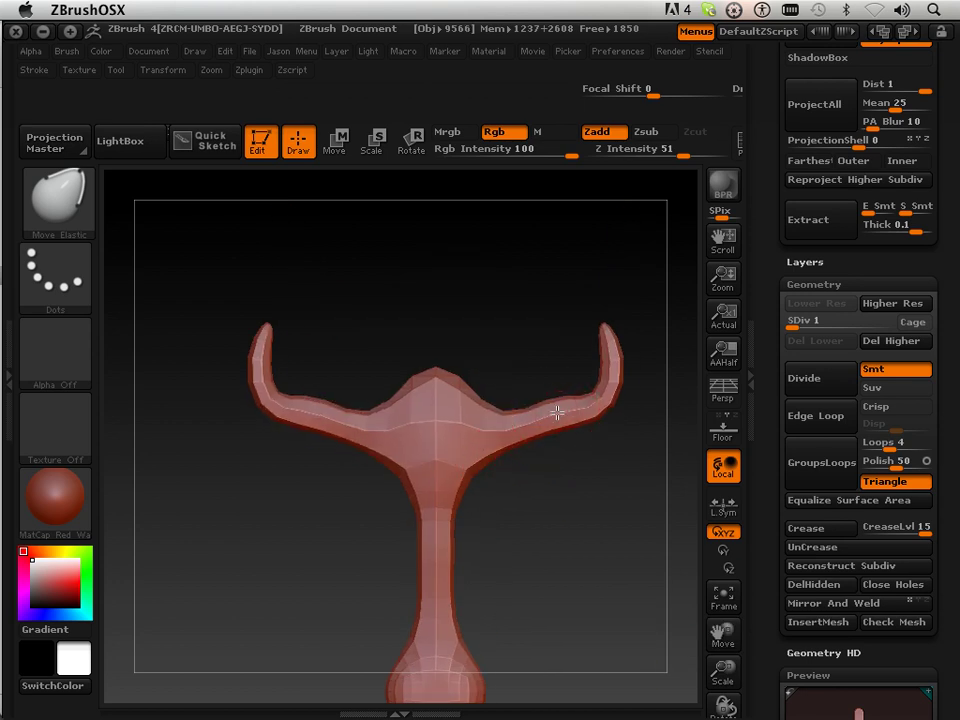
pyautogui.moveTo(552, 482)
pyautogui.mouseDown()
pyautogui.moveTo(555, 496)
pyautogui.moveTo(586, 497)
pyautogui.moveTo(570, 479)
pyautogui.mouseUp()
pyautogui.moveTo(562, 404); pyautogui.dragTo(561, 407)
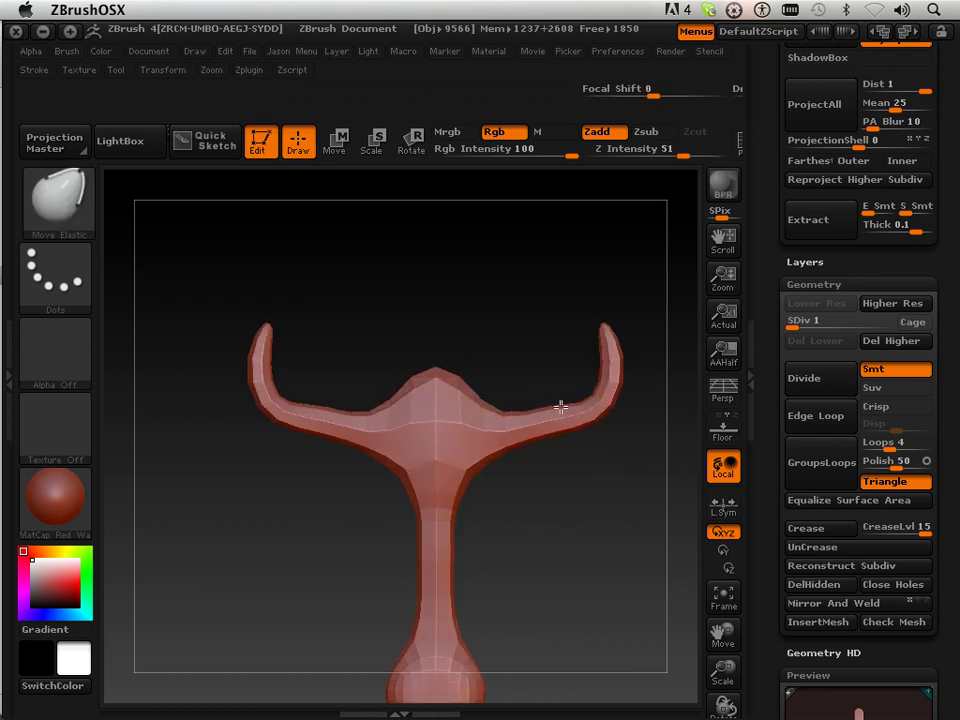
pyautogui.moveTo(576, 456)
pyautogui.mouseDown()
pyautogui.moveTo(570, 493)
pyautogui.moveTo(578, 466)
pyautogui.mouseUp()
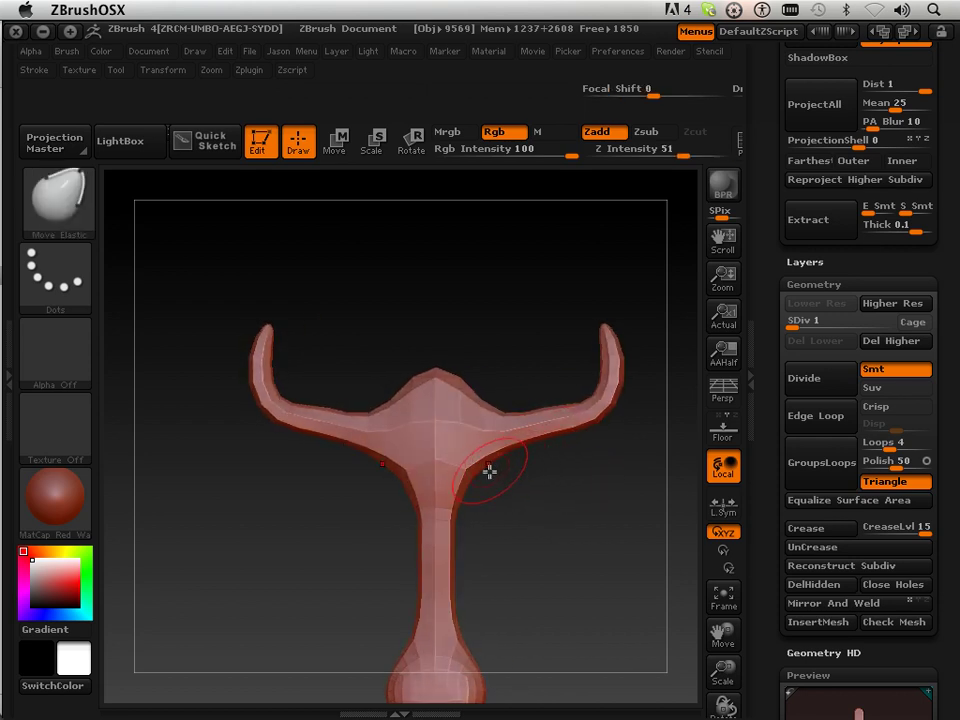
pyautogui.hotkey('ctrl', 'z')
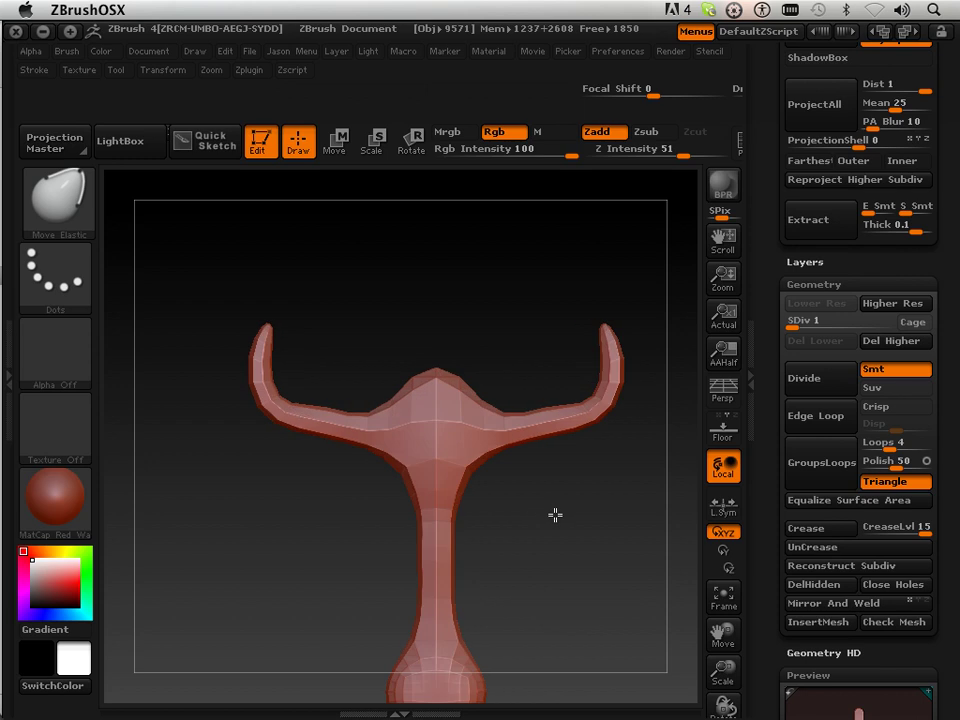
# Smooth the pommel's blocky end from several angles until it tapers to a narrow, rounded point
pyautogui.moveTo(593, 524); pyautogui.dragTo(386, 555)
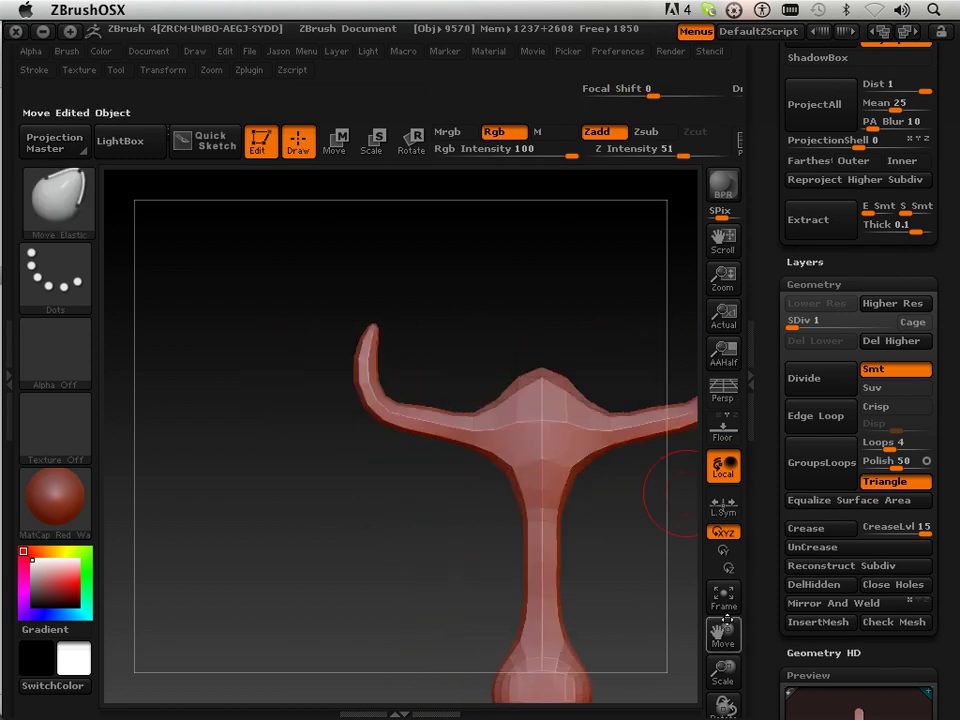
pyautogui.moveTo(723, 628); pyautogui.dragTo(675, 578)
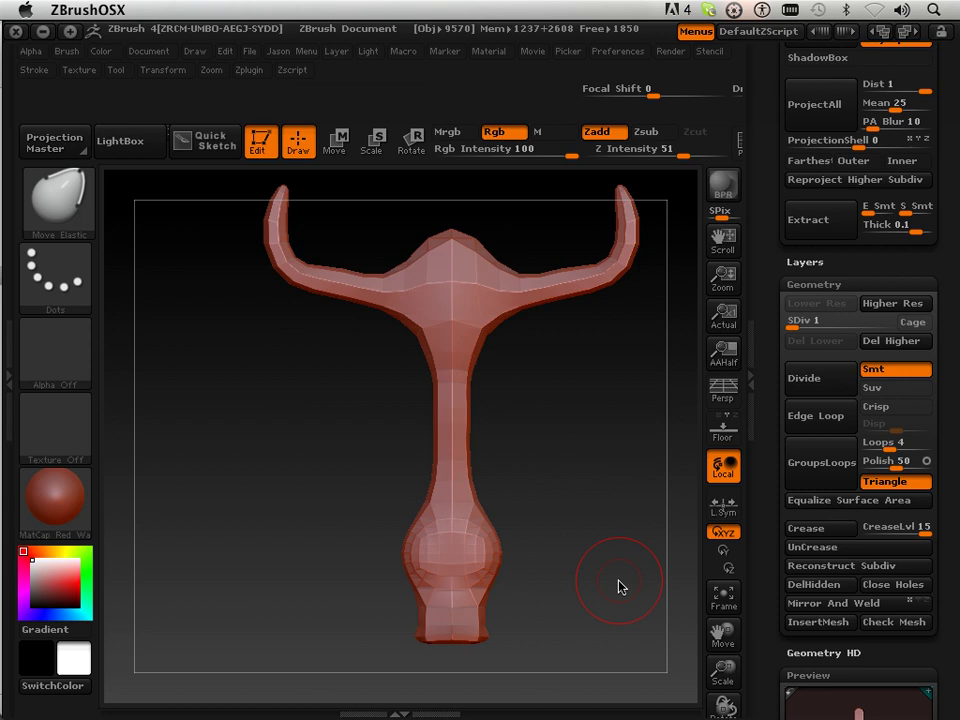
pyautogui.press('shift')
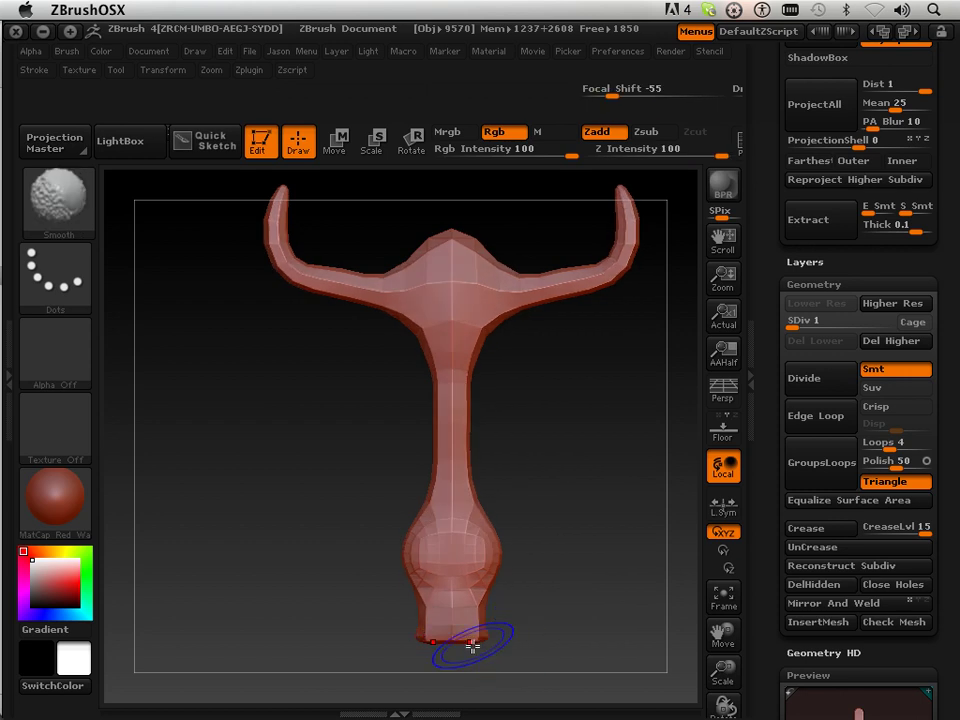
pyautogui.moveTo(482, 645)
pyautogui.mouseDown()
pyautogui.moveTo(474, 632)
pyautogui.moveTo(497, 633)
pyautogui.moveTo(435, 636)
pyautogui.moveTo(461, 628)
pyautogui.mouseUp()
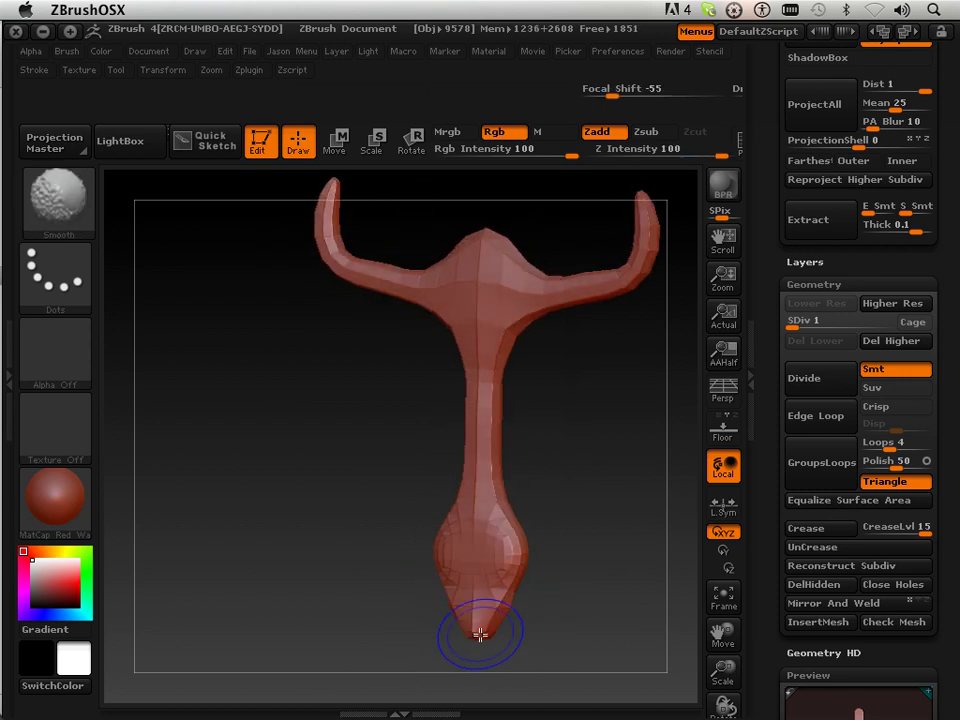
pyautogui.moveTo(542, 632); pyautogui.dragTo(559, 619)
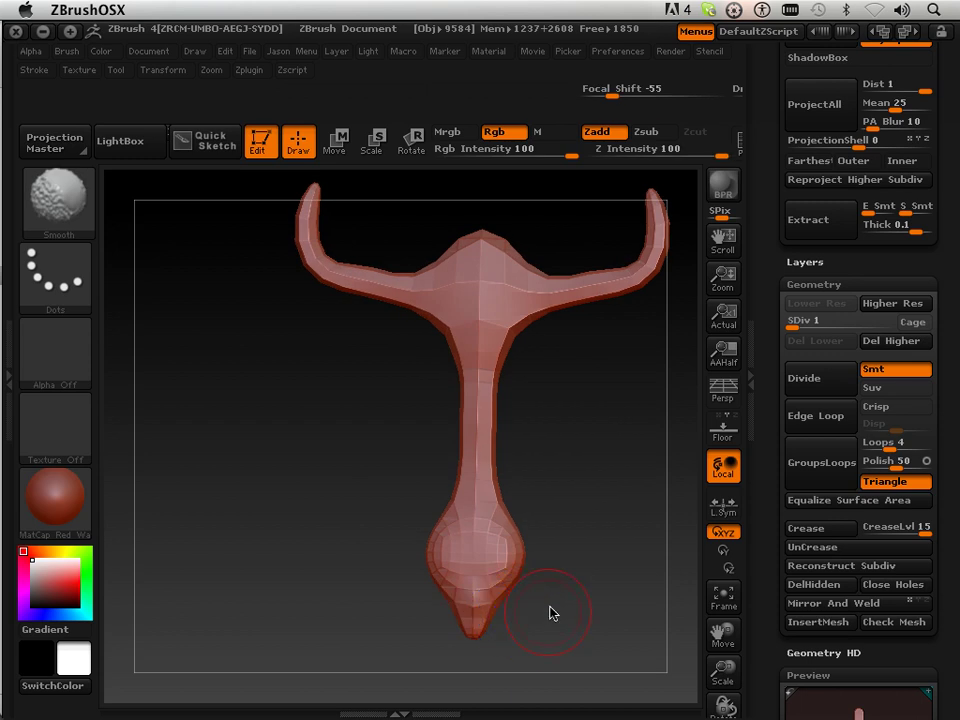
pyautogui.moveTo(606, 480)
pyautogui.mouseDown()
pyautogui.moveTo(542, 536)
pyautogui.moveTo(517, 544)
pyautogui.moveTo(465, 606)
pyautogui.mouseUp()
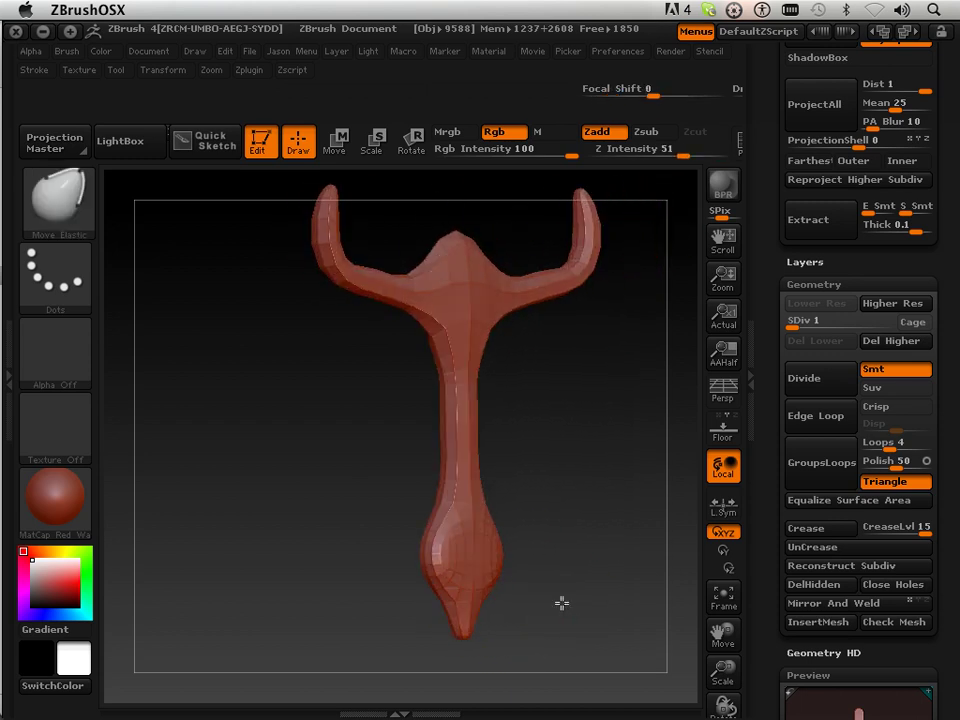
pyautogui.moveTo(562, 603); pyautogui.dragTo(636, 553)
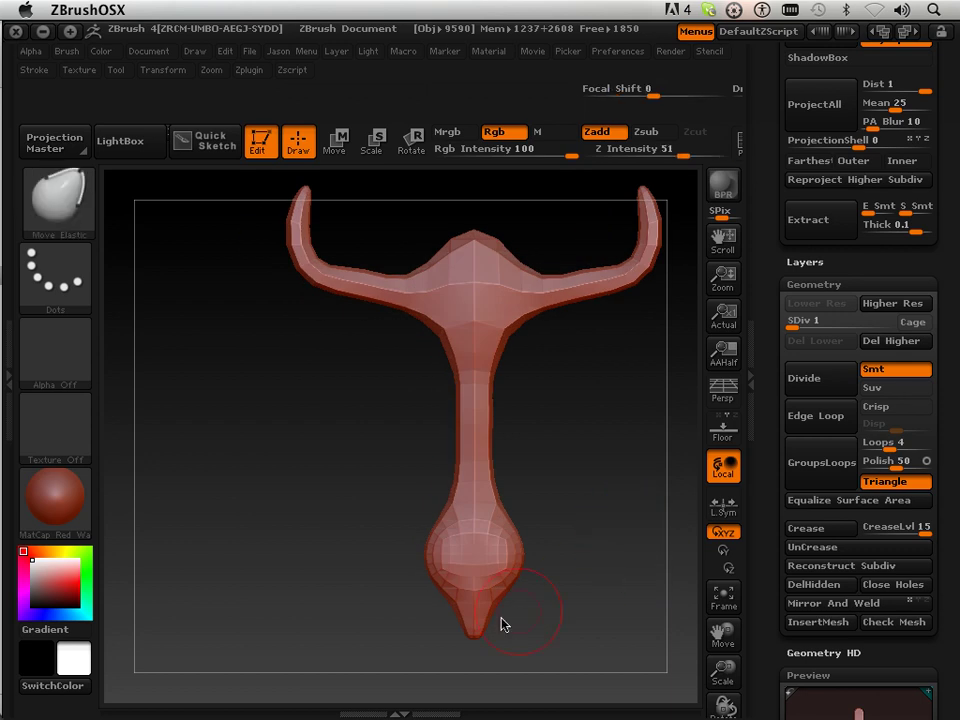
# Check the reshaped hilt at subdivision level 8, and set it to level 6
pyautogui.moveTo(619, 326); pyautogui.dragTo(531, 445)
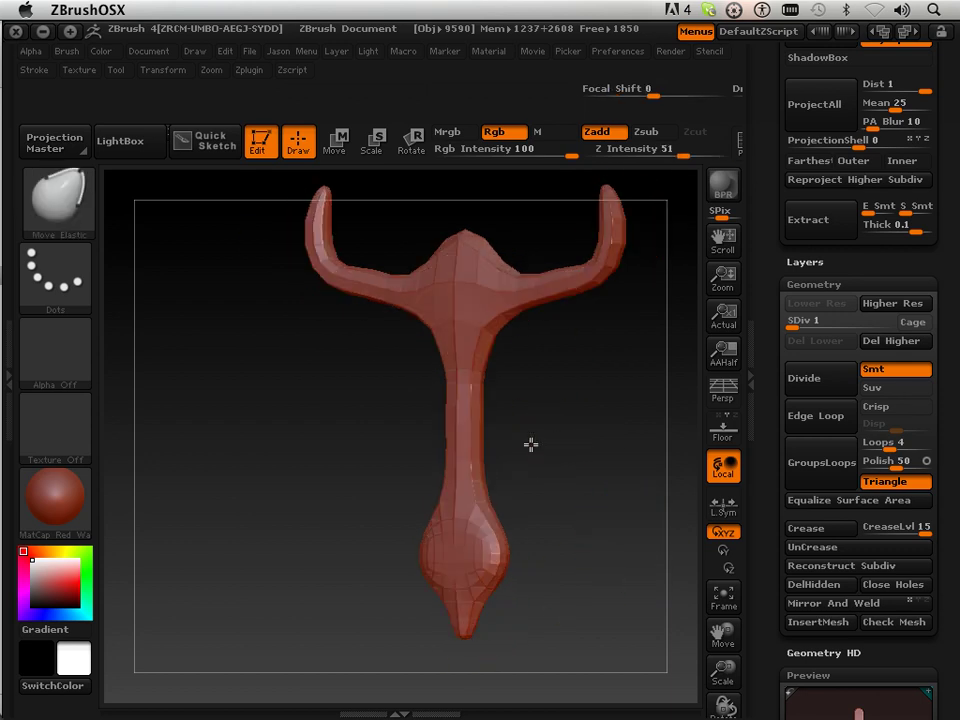
pyautogui.keyDown('shift'); pyautogui.moveTo(426, 448); pyautogui.dragTo(553, 474); pyautogui.keyUp('shift')
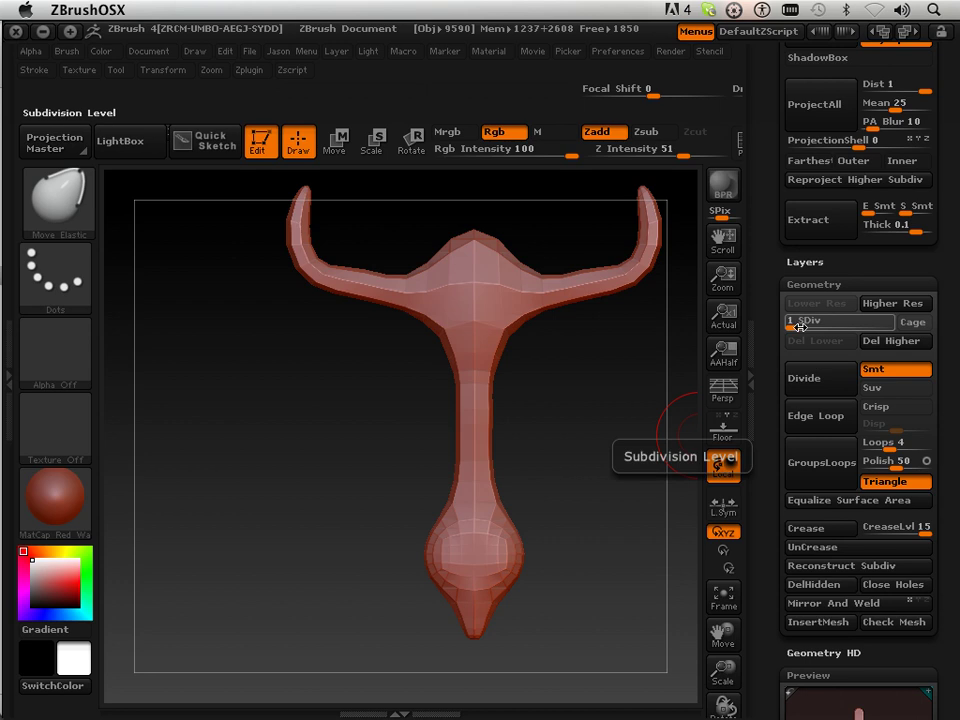
pyautogui.moveTo(800, 326); pyautogui.dragTo(892, 326)
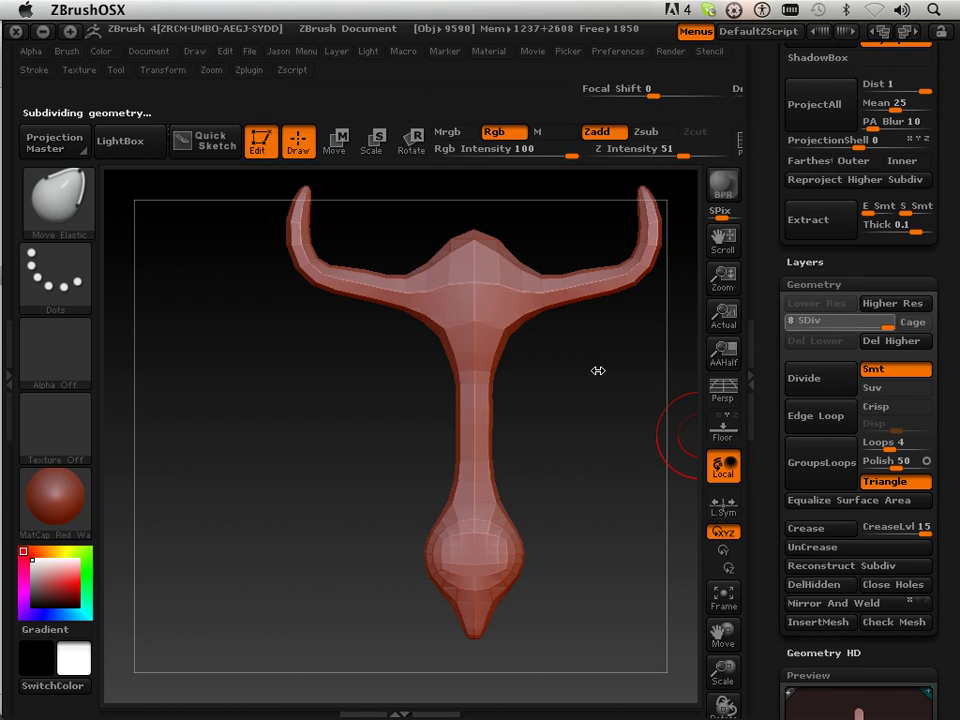
pyautogui.click(882, 338)
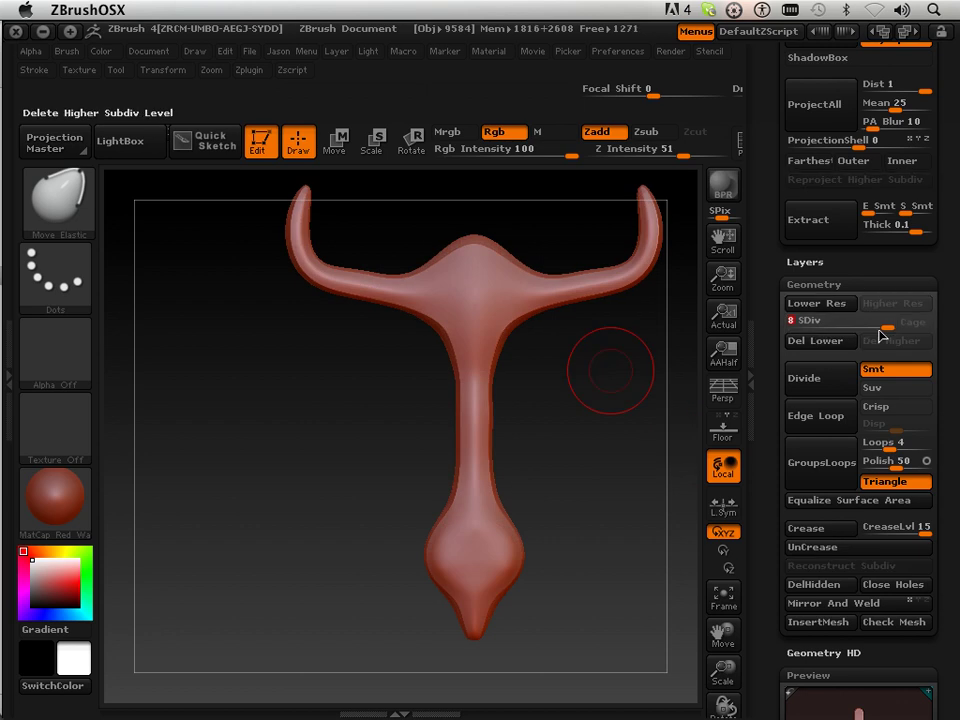
pyautogui.moveTo(879, 322); pyautogui.dragTo(866, 322)
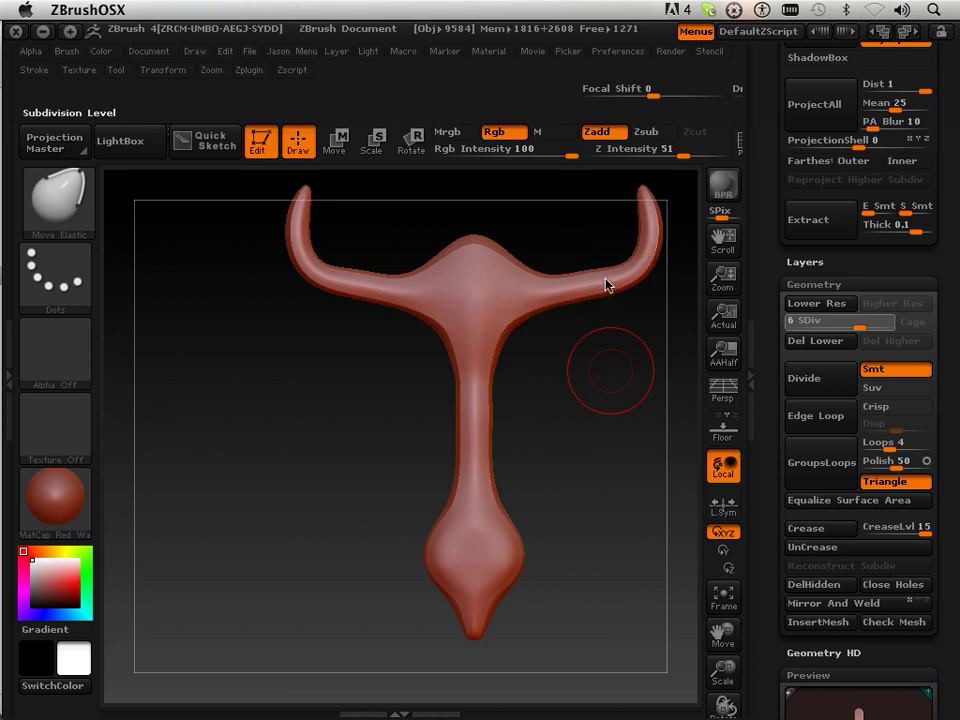
pyautogui.hotkey('shift', 'd')
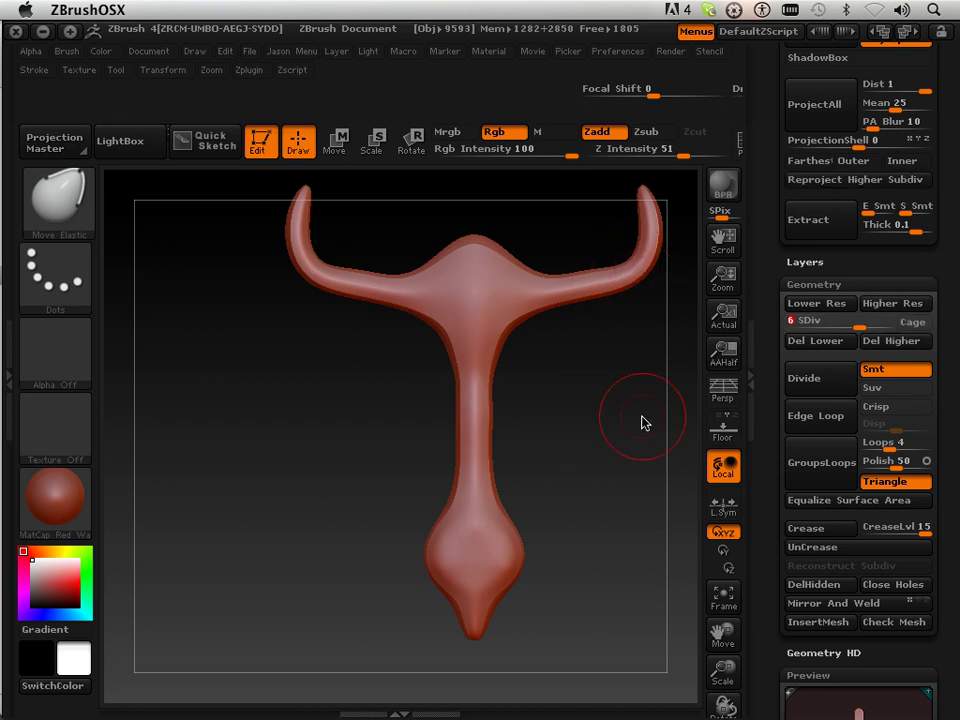
# Choose the Standard brush for work on the crossguard and turn its alpha off
pyautogui.moveTo(724, 672); pyautogui.dragTo(726, 704)
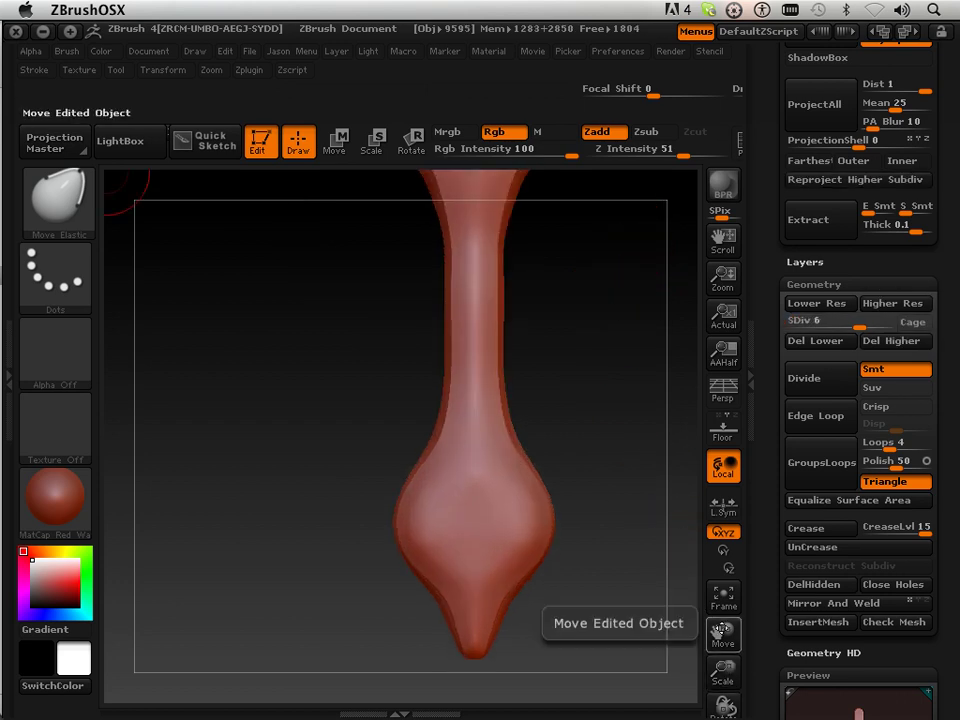
pyautogui.moveTo(724, 627); pyautogui.dragTo(694, 675)
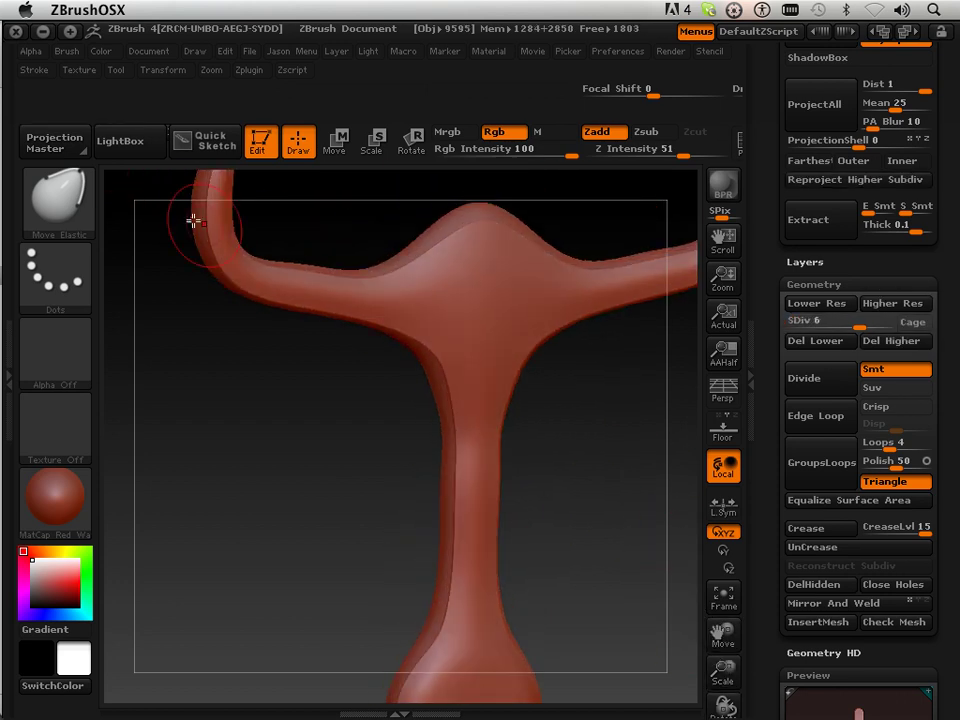
pyautogui.click(57, 195)
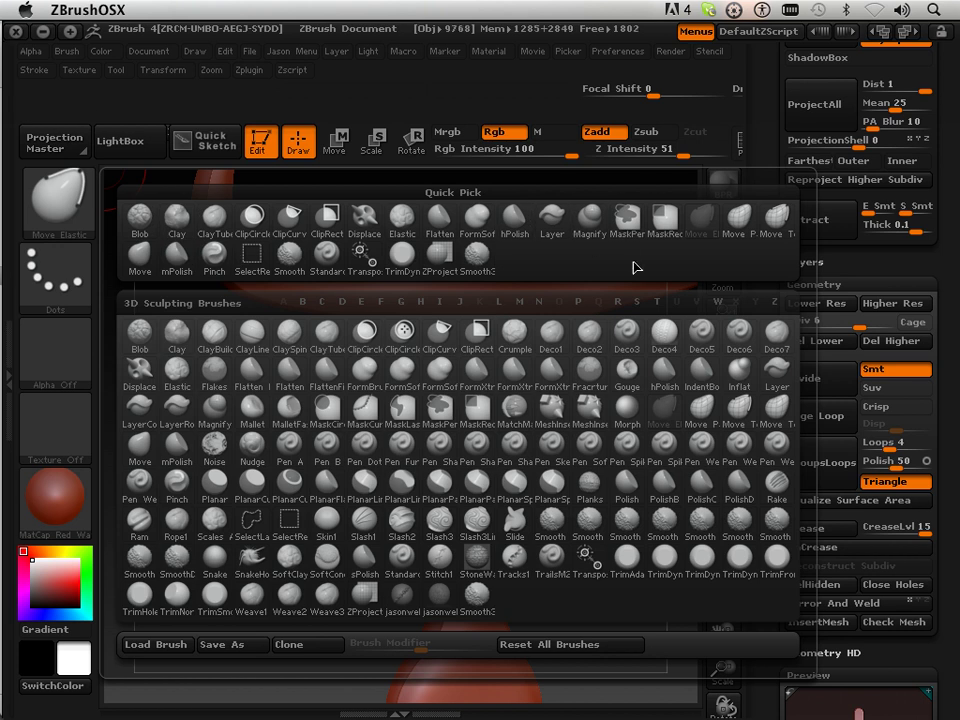
pyautogui.click(327, 255)
pyautogui.moveTo(275, 459); pyautogui.dragTo(180, 430)
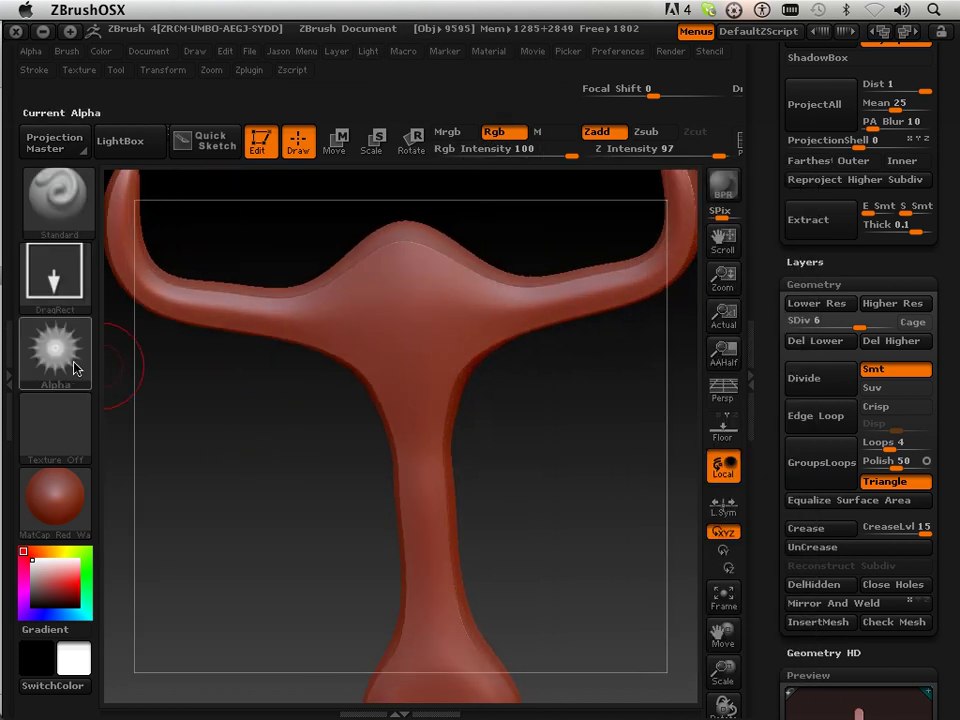
pyautogui.click(60, 352)
pyautogui.click(82, 380)
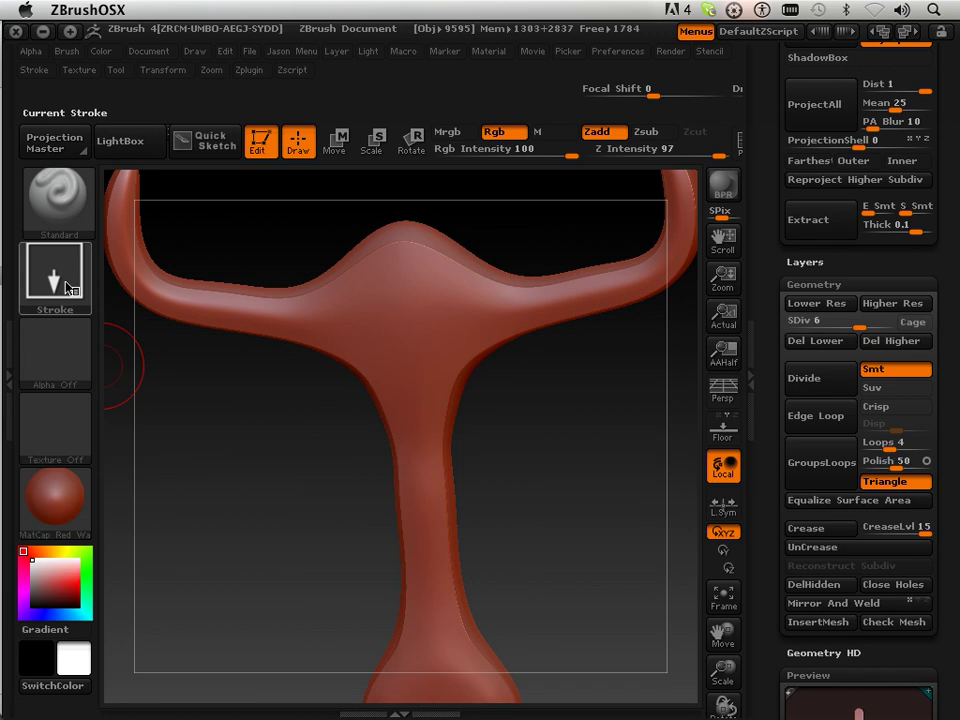
# Set the Standard brush's stroke to Dots and enable LazyMouse
pyautogui.click(62, 272)
pyautogui.click(150, 292)
pyautogui.click(34, 70)
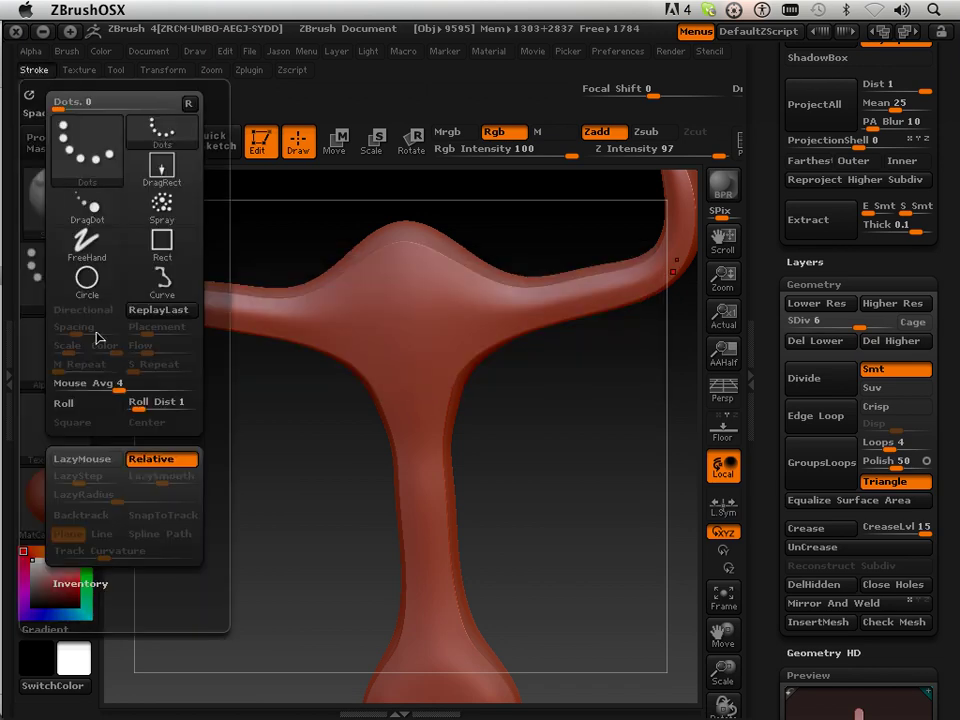
pyautogui.click(82, 458)
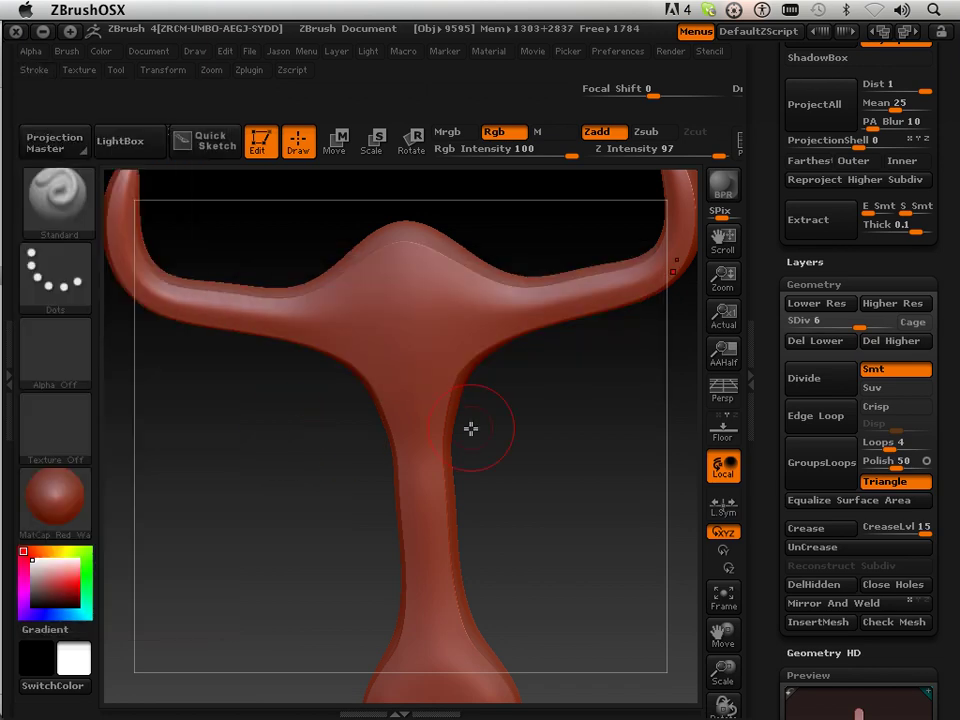
# Sculpt a raised, mirrored scroll ornament from the upper grip across the crossguard's centre and out along both arms
pyautogui.moveTo(467, 429)
pyautogui.mouseDown()
pyautogui.moveTo(538, 439)
pyautogui.moveTo(535, 425)
pyautogui.mouseUp()
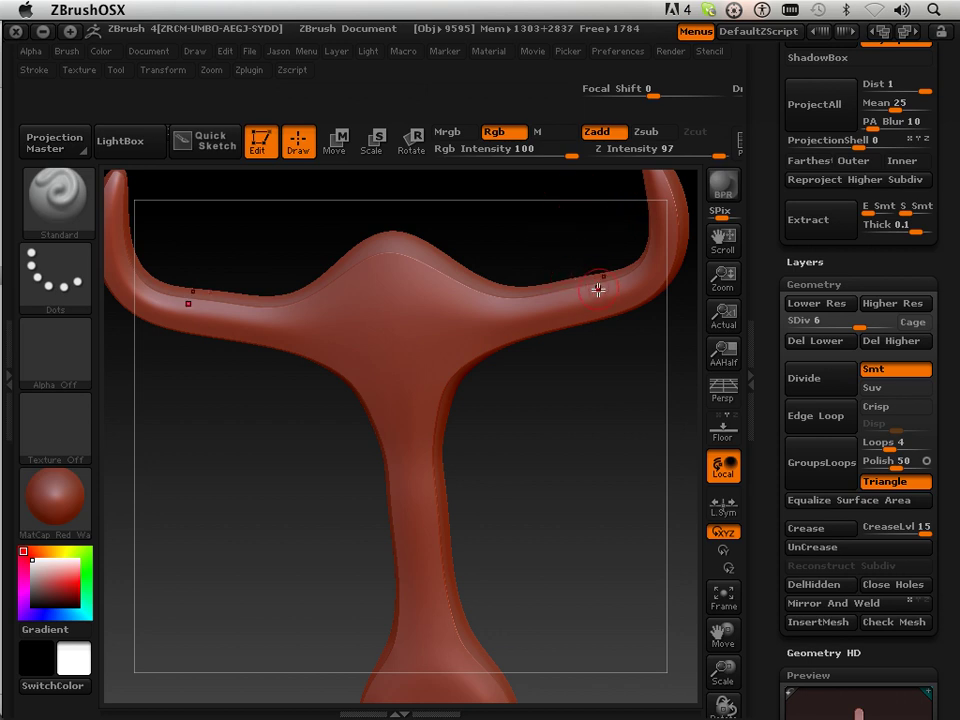
pyautogui.moveTo(508, 481); pyautogui.dragTo(494, 413)
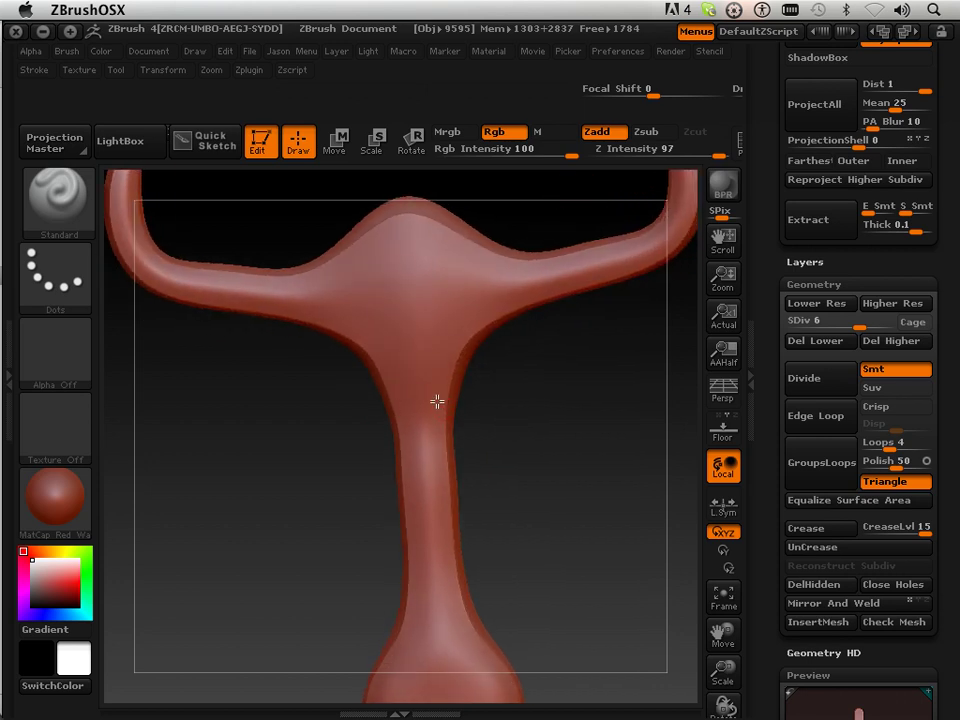
pyautogui.moveTo(437, 401)
pyautogui.mouseDown()
pyautogui.moveTo(414, 326)
pyautogui.moveTo(422, 283)
pyautogui.moveTo(449, 260)
pyautogui.moveTo(472, 263)
pyautogui.moveTo(484, 302)
pyautogui.moveTo(463, 321)
pyautogui.moveTo(440, 315)
pyautogui.moveTo(468, 280)
pyautogui.moveTo(488, 268)
pyautogui.moveTo(507, 287)
pyautogui.moveTo(540, 281)
pyautogui.moveTo(604, 231)
pyautogui.mouseUp()
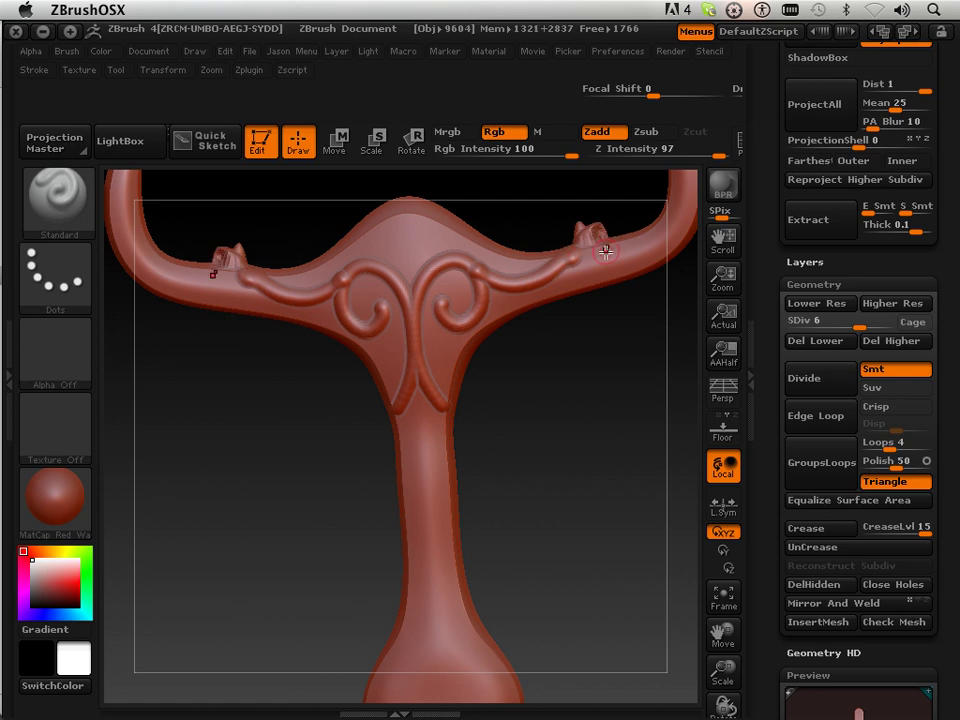
# Undo the last strokes on the crossguard's arms and sculpt new raised, mirrored tendrils along the arms from the central scrolls
pyautogui.hotkey('ctrl', 'z')
pyautogui.hotkey('ctrl', 'z')
pyautogui.hotkey('ctrl', 'z')
pyautogui.hotkey('ctrl', 'z')
pyautogui.hotkey('ctrl', 'z')
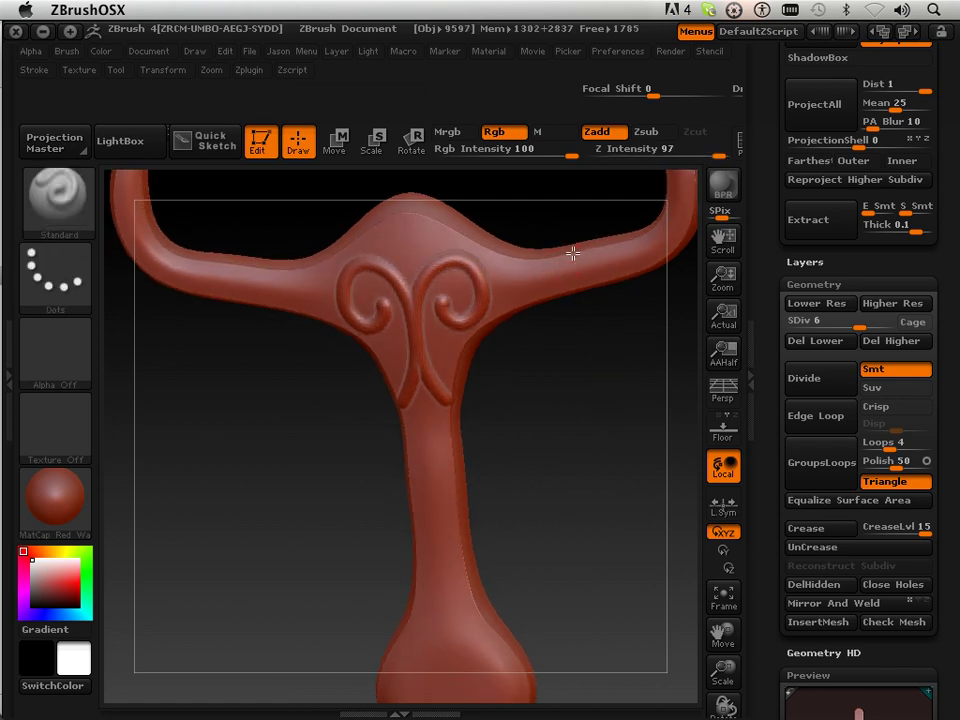
pyautogui.moveTo(572, 254)
pyautogui.mouseDown()
pyautogui.moveTo(528, 284)
pyautogui.moveTo(500, 290)
pyautogui.moveTo(484, 281)
pyautogui.mouseUp()
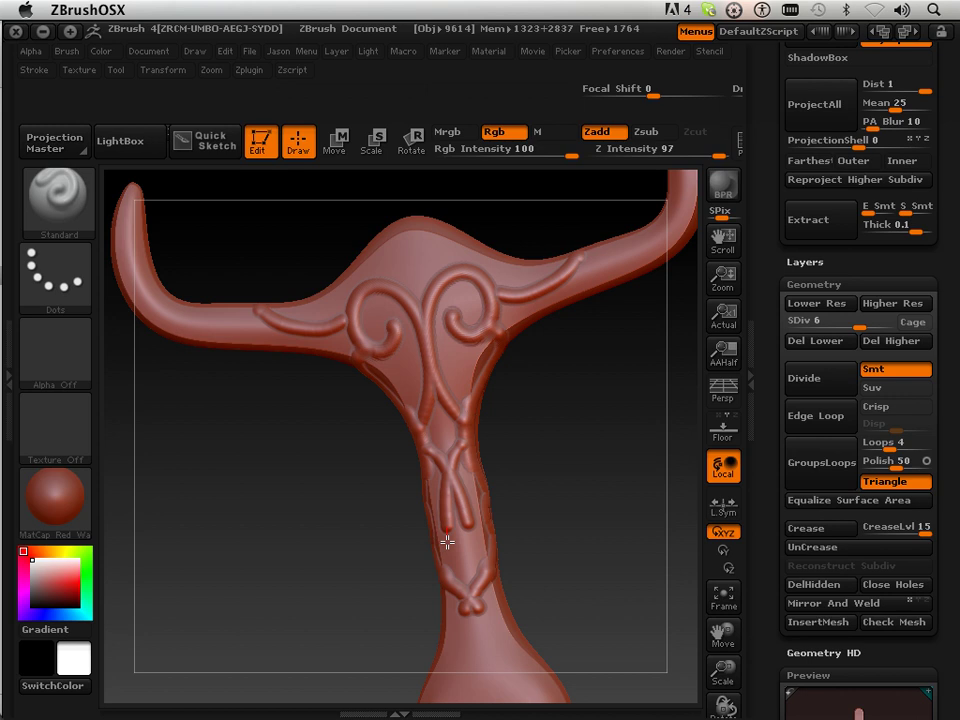
pyautogui.moveTo(447, 542); pyautogui.dragTo(449, 550)
pyautogui.moveTo(530, 532)
pyautogui.mouseDown()
pyautogui.moveTo(600, 534)
pyautogui.moveTo(525, 535)
pyautogui.mouseUp()
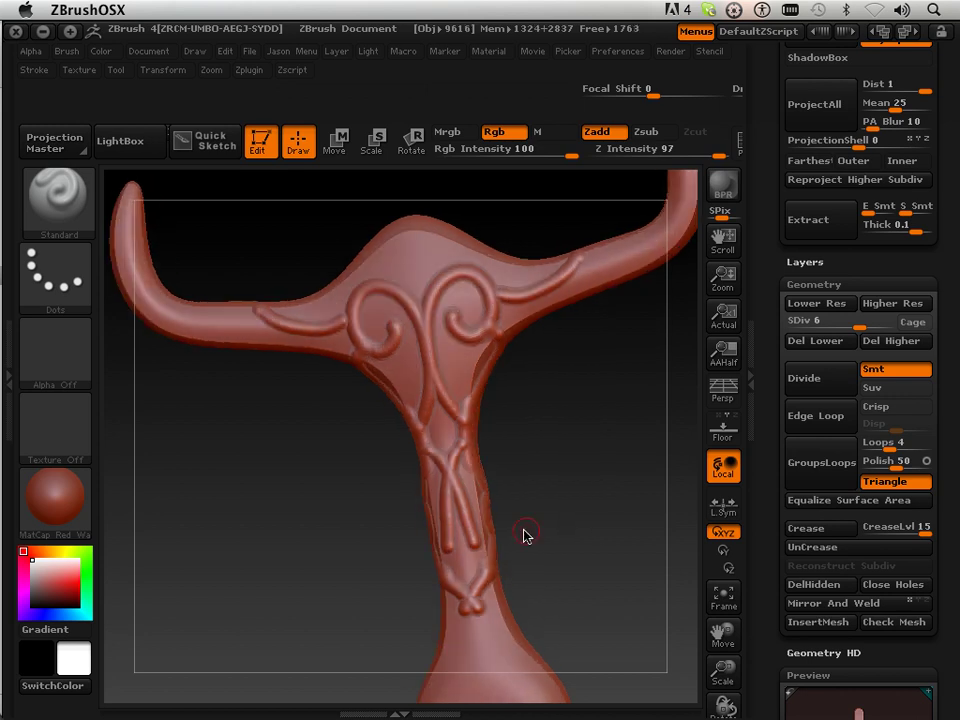
pyautogui.press('shift')
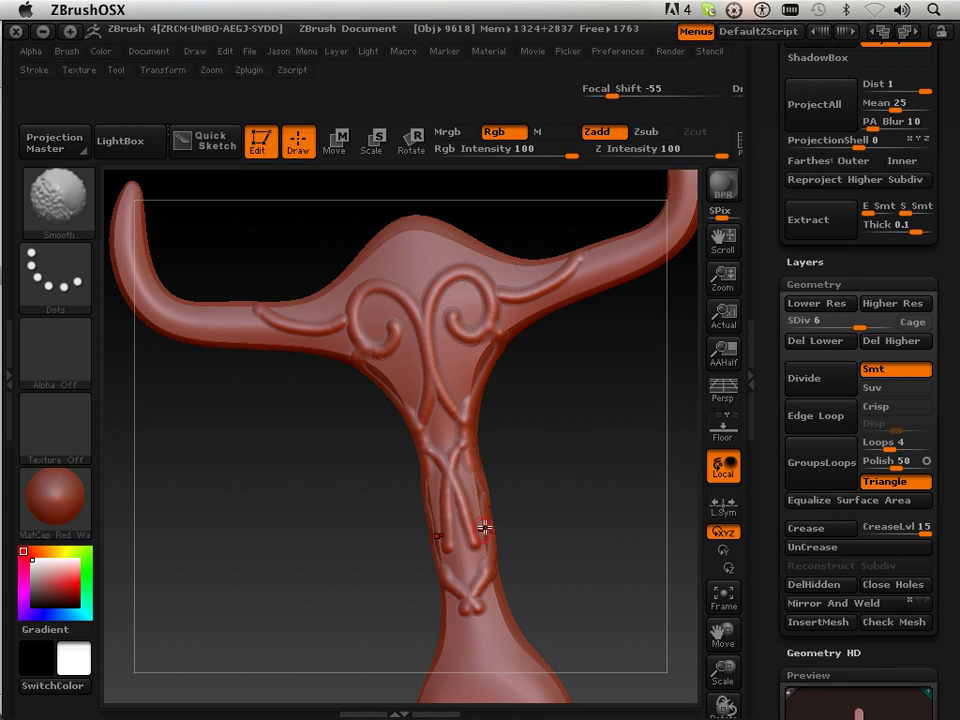
pyautogui.moveTo(600, 388)
pyautogui.mouseDown()
pyautogui.moveTo(566, 390)
pyautogui.moveTo(598, 373)
pyautogui.mouseUp()
pyautogui.press('ctrl')
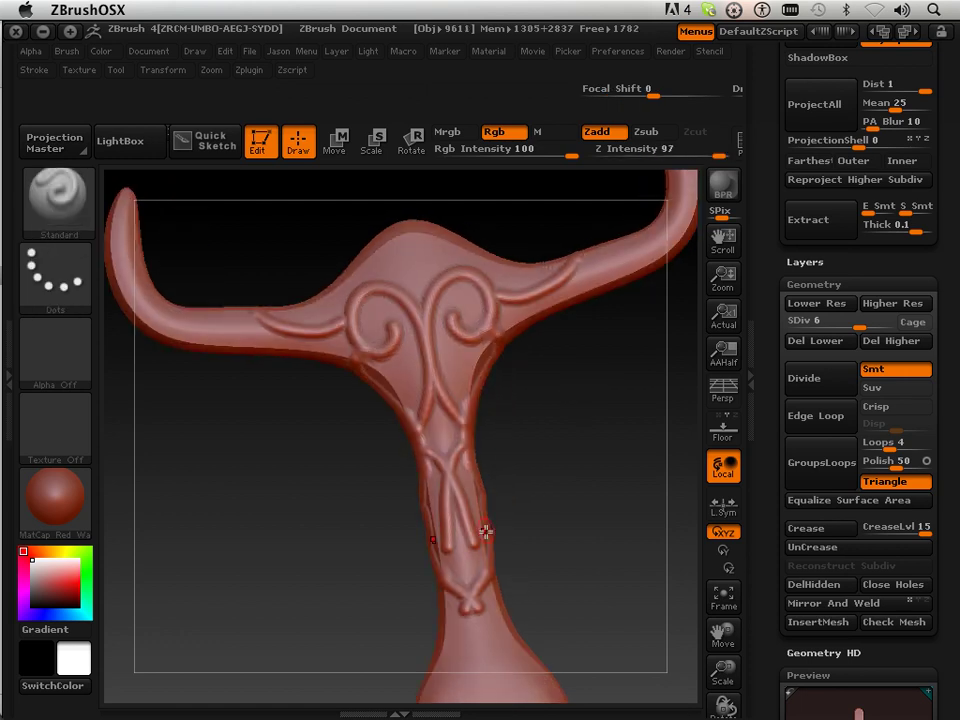
pyautogui.hotkey('ctrl', 'z')
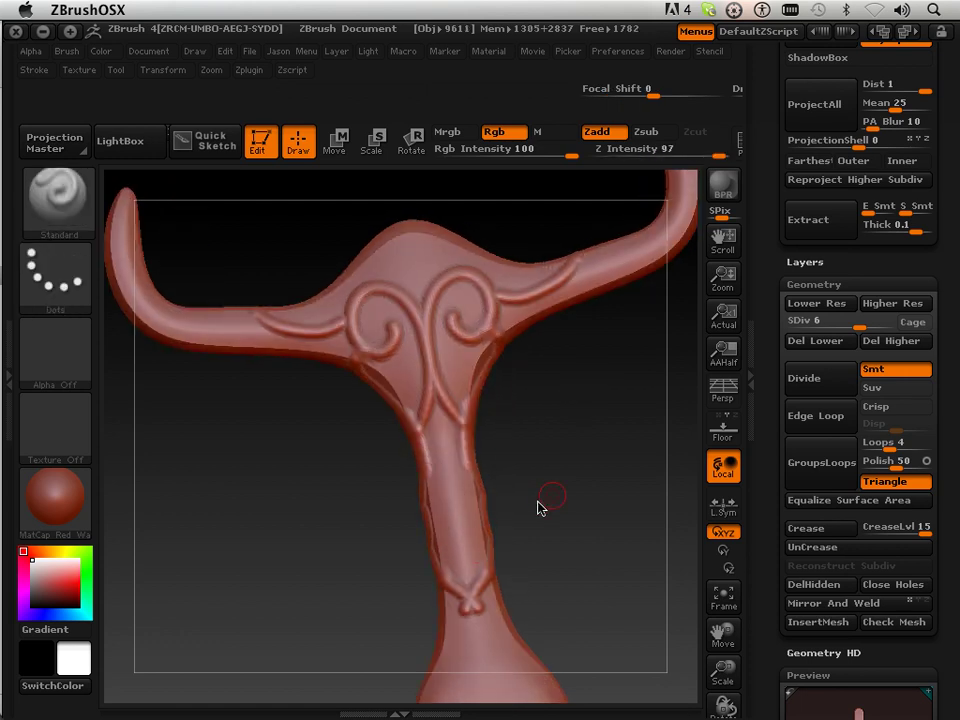
# Sculpt a raised, mirrored band with a small central peak across the middle of the grip
pyautogui.moveTo(537, 508); pyautogui.dragTo(538, 514)
pyautogui.moveTo(476, 516); pyautogui.dragTo(464, 516)
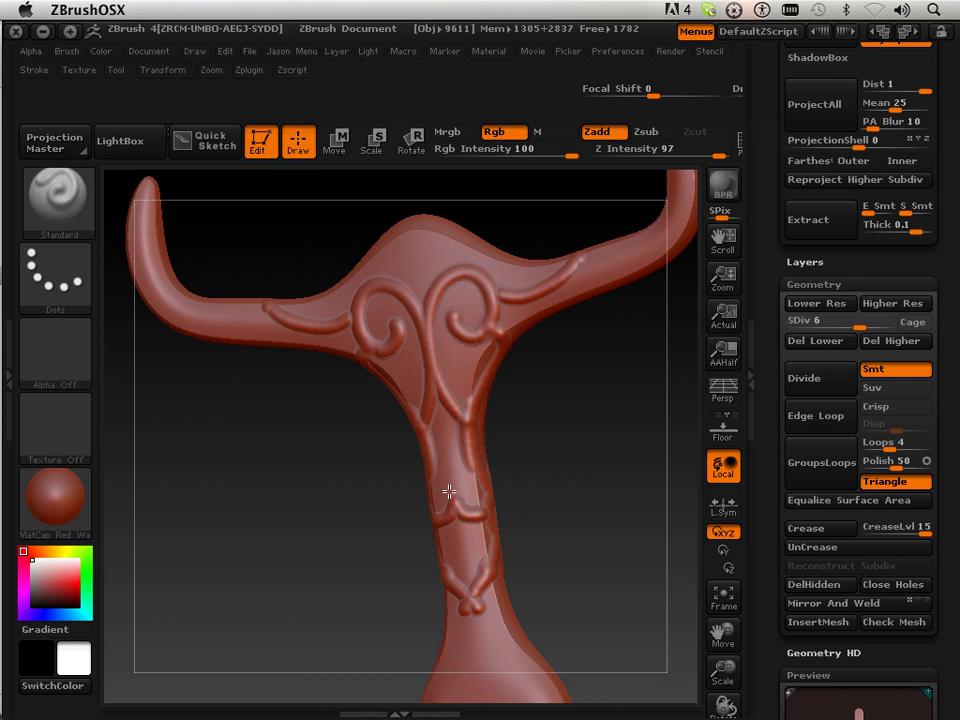
pyautogui.moveTo(575, 478); pyautogui.dragTo(605, 475)
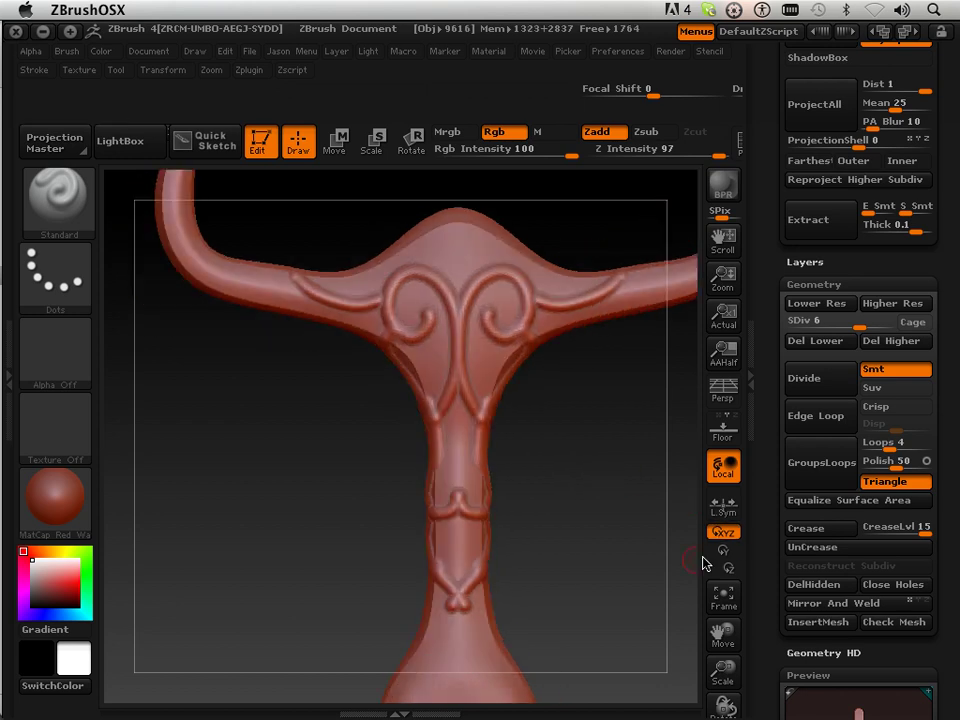
pyautogui.moveTo(723, 633); pyautogui.dragTo(575, 357)
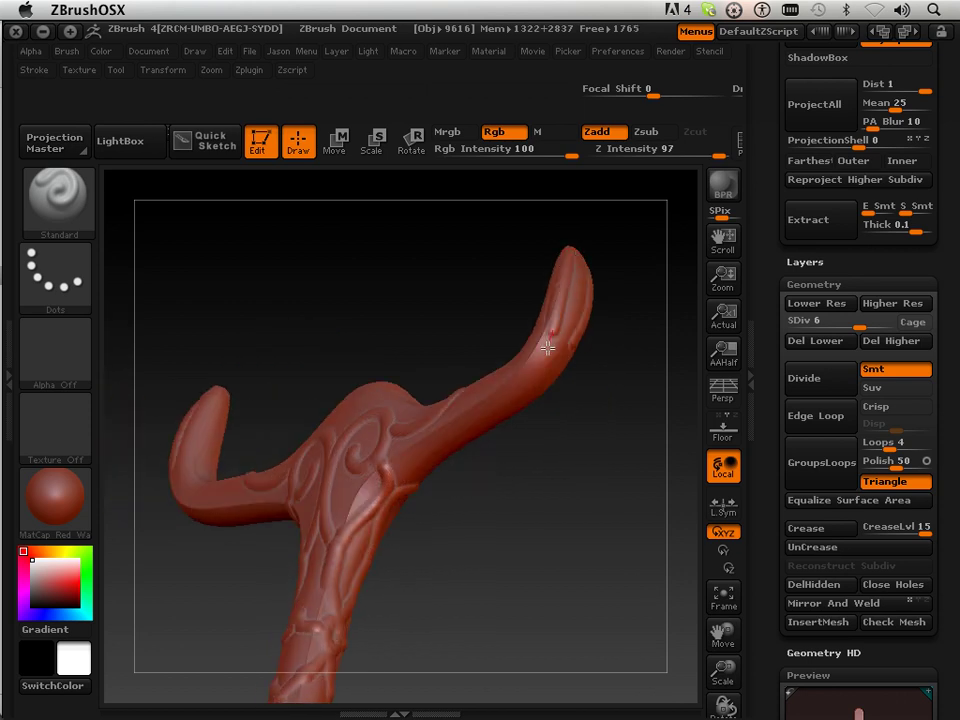
pyautogui.moveTo(509, 394); pyautogui.dragTo(457, 398)
pyautogui.keyDown('shift'); pyautogui.moveTo(465, 339); pyautogui.dragTo(491, 373); pyautogui.keyUp('shift')
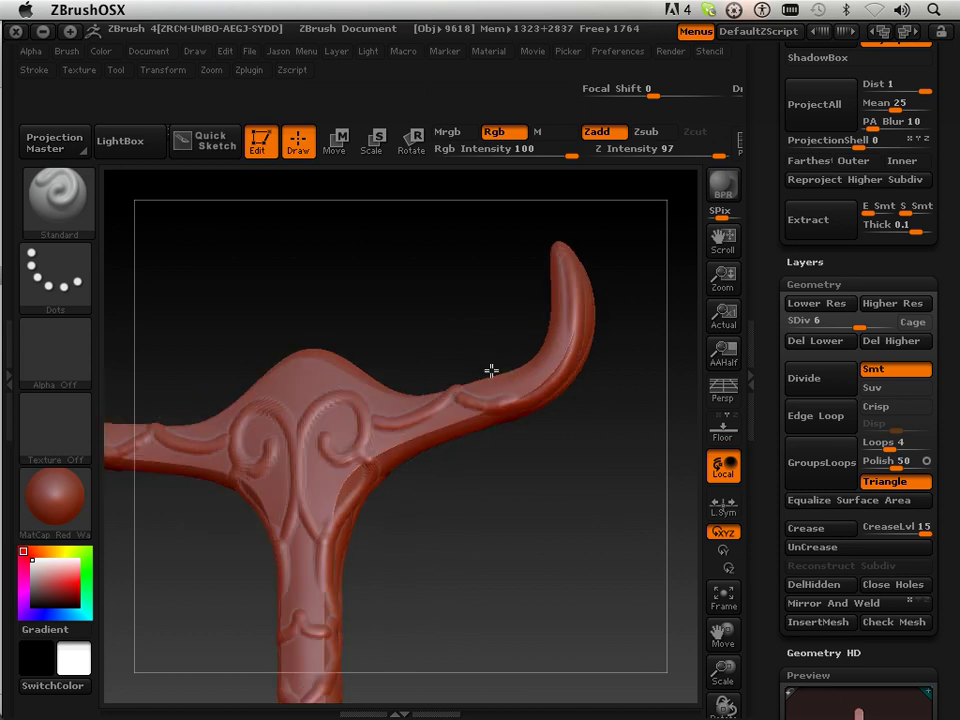
pyautogui.moveTo(600, 310); pyautogui.dragTo(632, 356)
pyautogui.moveTo(563, 248)
pyautogui.mouseDown()
pyautogui.moveTo(574, 354)
pyautogui.moveTo(554, 387)
pyautogui.moveTo(491, 414)
pyautogui.moveTo(435, 406)
pyautogui.mouseUp()
pyautogui.moveTo(474, 503)
pyautogui.mouseDown()
pyautogui.moveTo(482, 514)
pyautogui.moveTo(476, 366)
pyautogui.moveTo(486, 364)
pyautogui.mouseUp()
pyautogui.hotkey('ctrl', 'z')
# Sculpt a mirrored raised strap from each scroll over the crossguard's upper edge and smooth the area beside it
pyautogui.moveTo(497, 424); pyautogui.dragTo(522, 546)
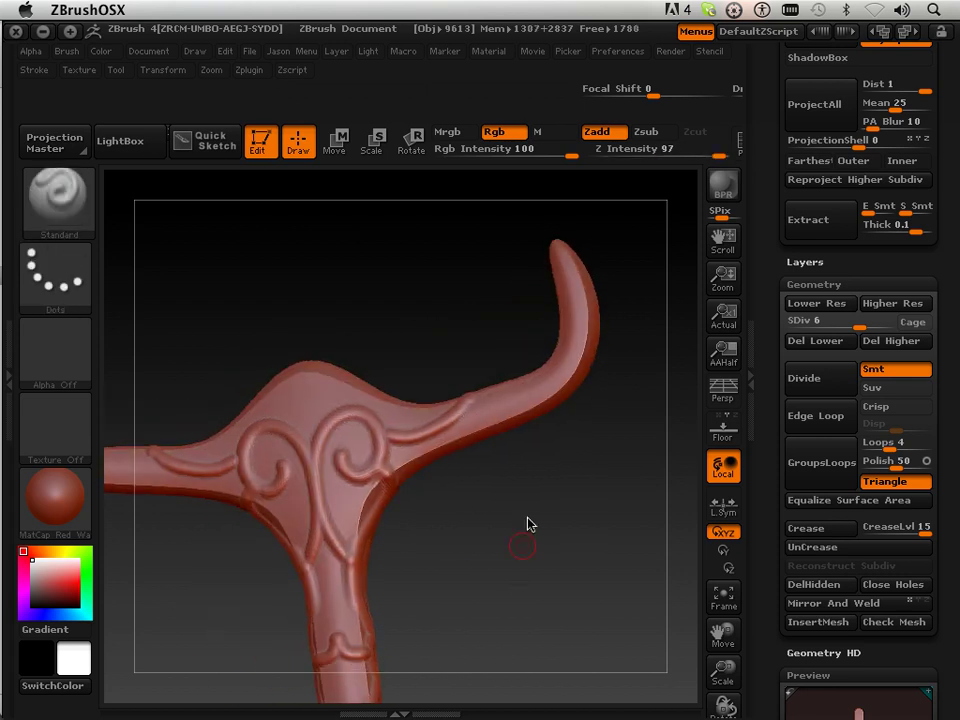
pyautogui.moveTo(474, 284); pyautogui.dragTo(409, 369)
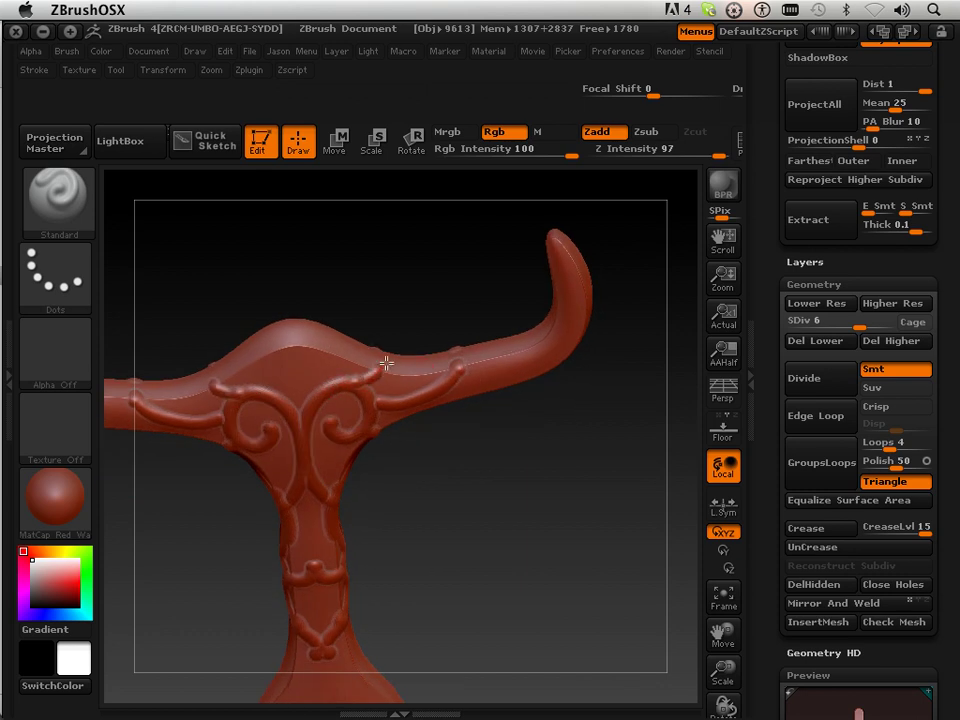
pyautogui.press('shift')
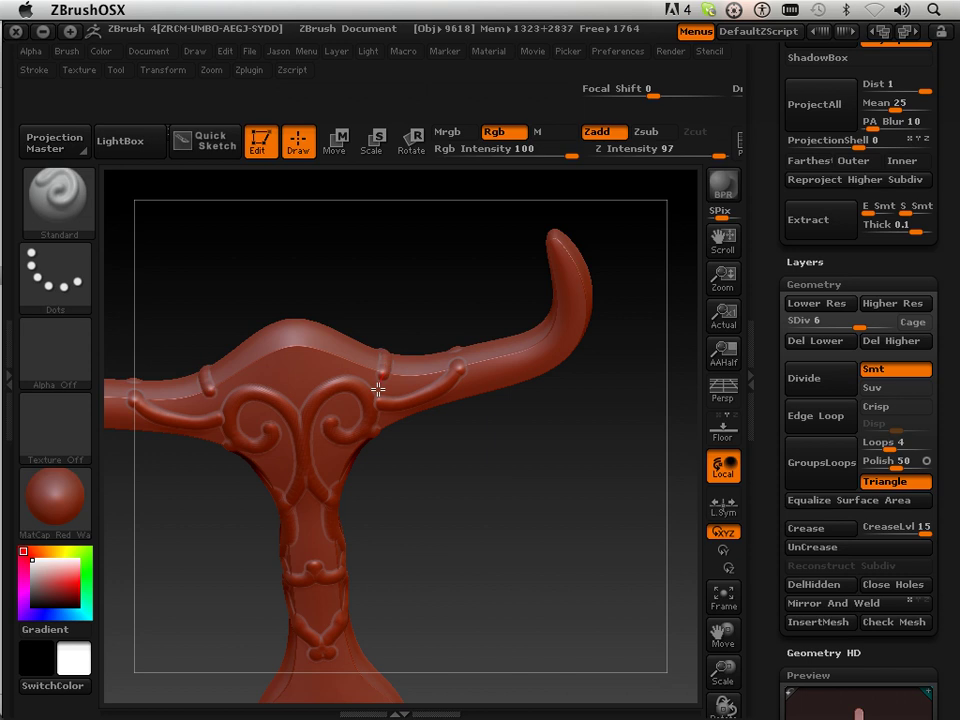
pyautogui.moveTo(392, 422)
pyautogui.keyDown('shift'); pyautogui.mouseDown()
pyautogui.moveTo(467, 527)
pyautogui.moveTo(396, 396)
pyautogui.mouseUp(); pyautogui.keyUp('shift')
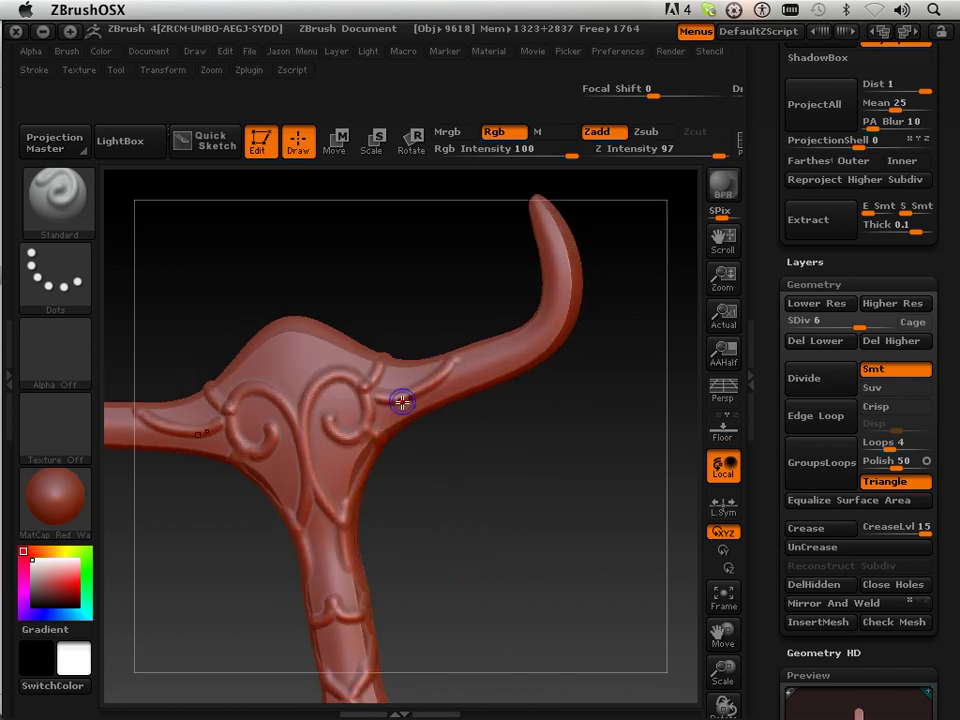
pyautogui.moveTo(450, 489); pyautogui.dragTo(472, 515)
pyautogui.moveTo(617, 476)
pyautogui.mouseDown()
pyautogui.moveTo(607, 480)
pyautogui.moveTo(620, 493)
pyautogui.mouseUp()
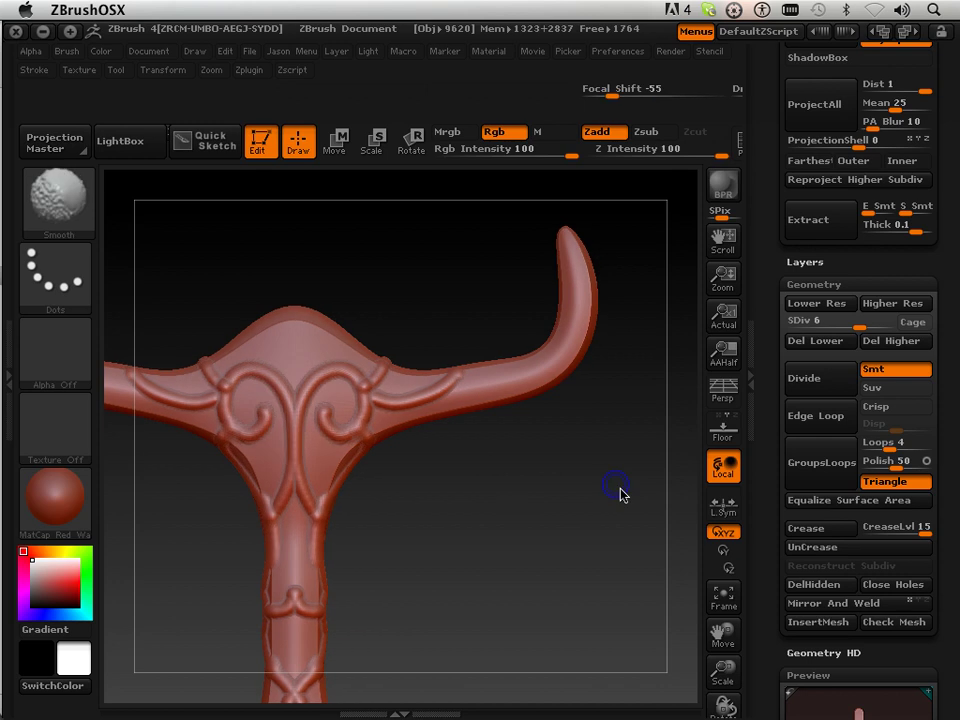
# Sculpt a pair of raised ridges that fork down the outer side of the crossguard's horn from its tip
pyautogui.moveTo(722, 672); pyautogui.dragTo(616, 694)
pyautogui.moveTo(514, 428); pyautogui.dragTo(484, 450)
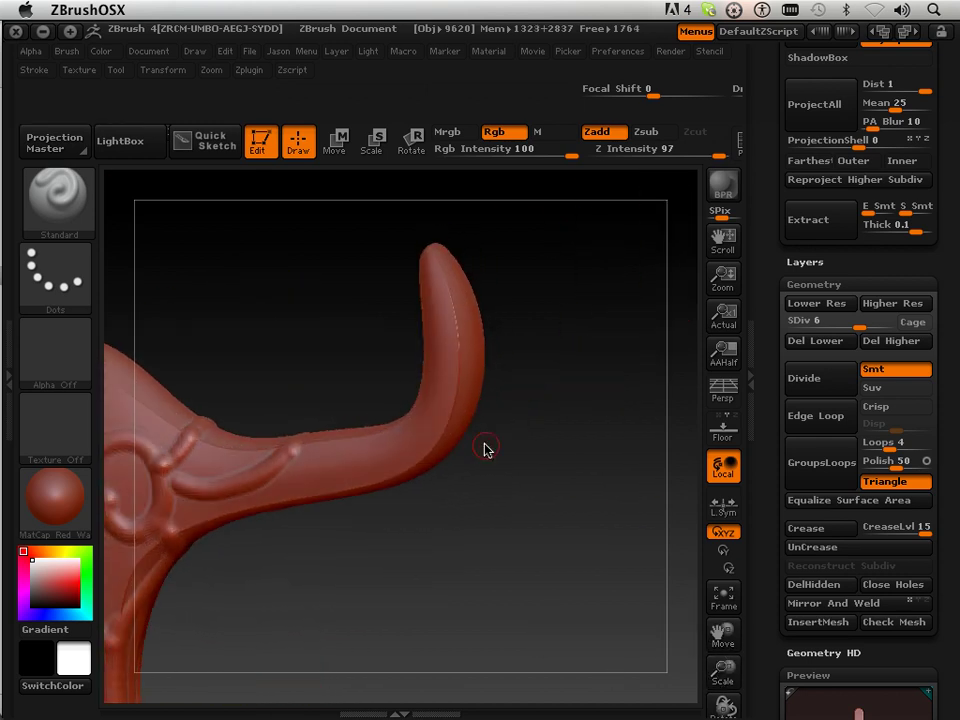
pyautogui.moveTo(470, 398); pyautogui.dragTo(386, 416)
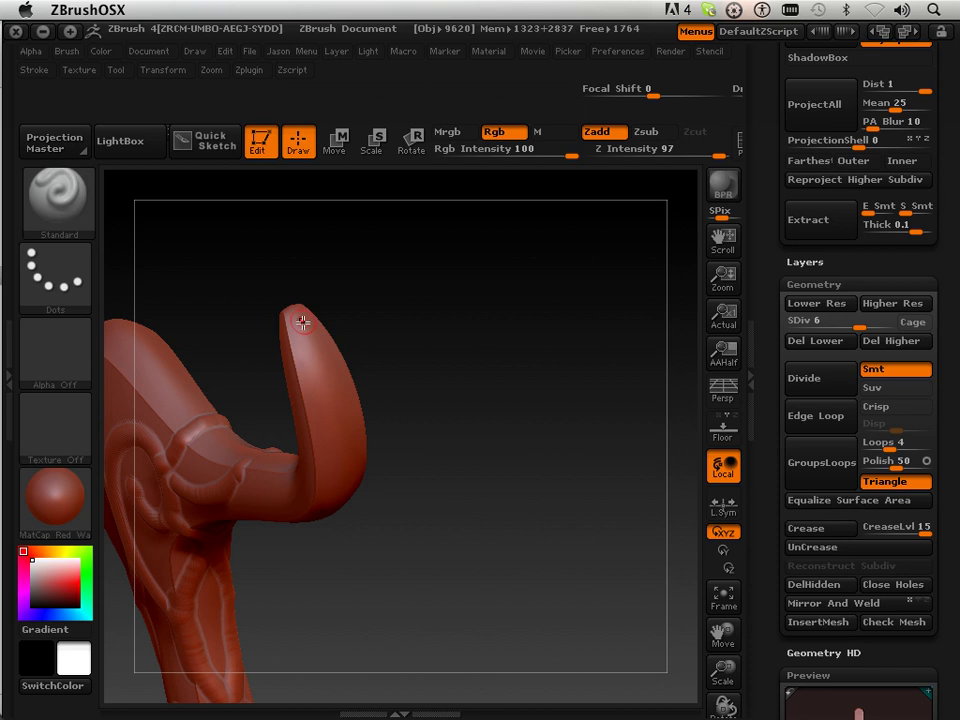
pyautogui.moveTo(299, 323)
pyautogui.mouseDown()
pyautogui.moveTo(330, 399)
pyautogui.moveTo(336, 471)
pyautogui.moveTo(307, 557)
pyautogui.mouseUp()
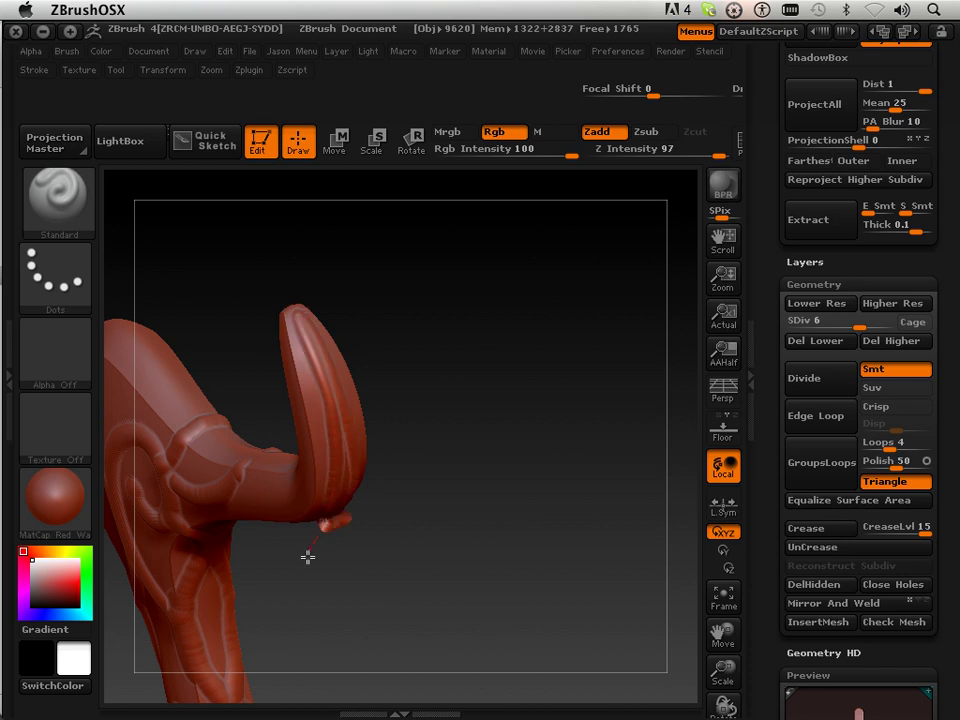
pyautogui.moveTo(374, 631); pyautogui.dragTo(354, 508)
pyautogui.moveTo(428, 404); pyautogui.dragTo(386, 416)
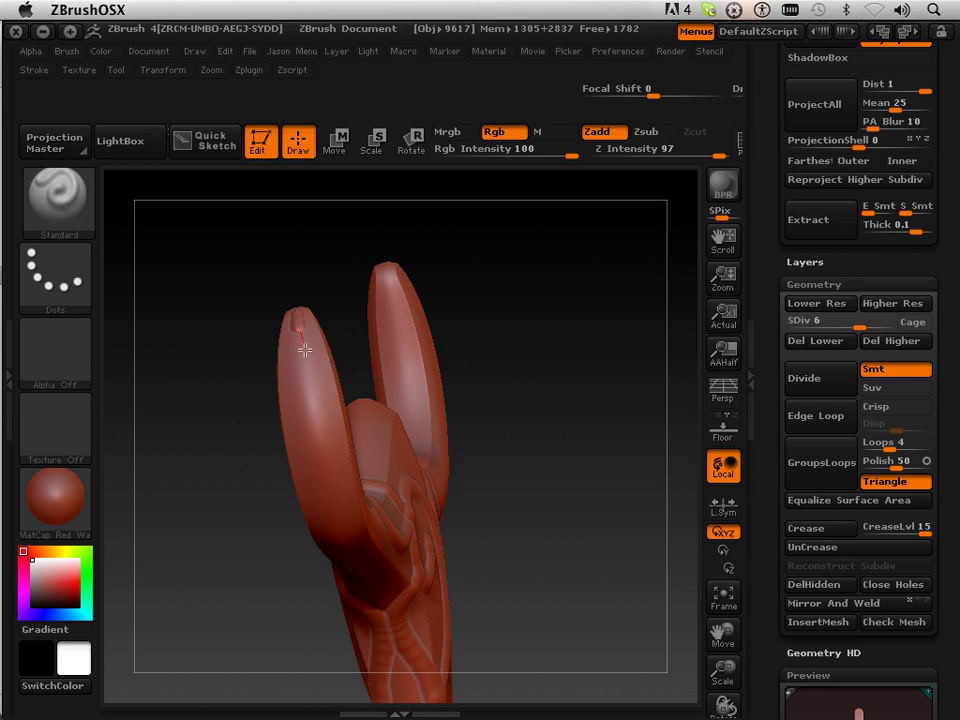
pyautogui.moveTo(304, 350); pyautogui.dragTo(352, 461)
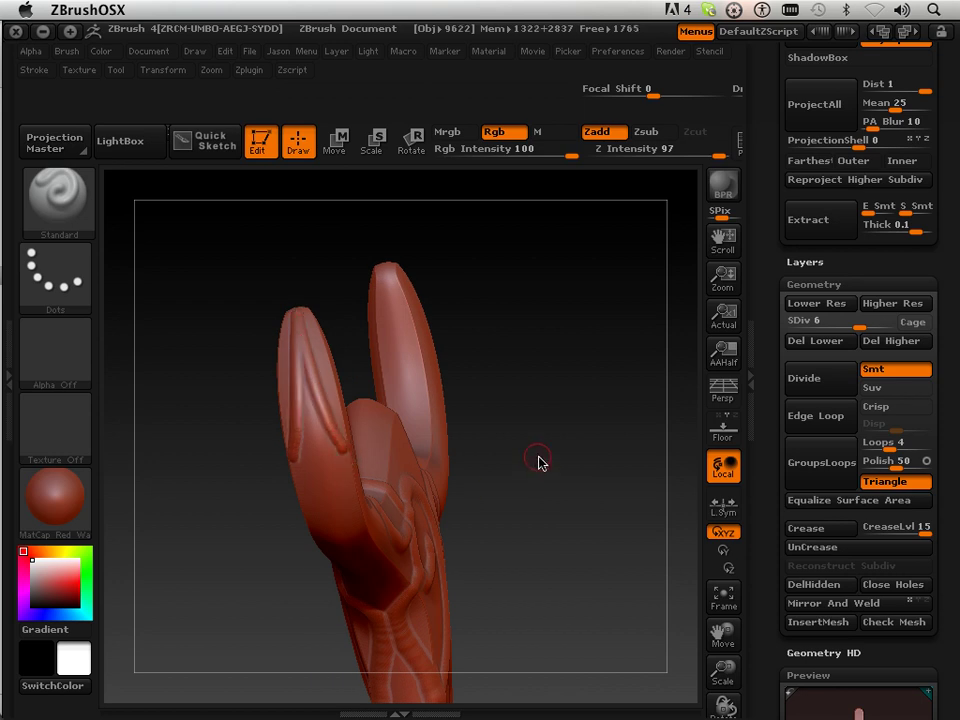
# Sculpt a raised tendril from the horn down to the arm's tendril and crossing strands with short cross bands around the arm's underside
pyautogui.moveTo(538, 461)
pyautogui.mouseDown()
pyautogui.moveTo(600, 433)
pyautogui.moveTo(529, 444)
pyautogui.moveTo(493, 418)
pyautogui.moveTo(557, 469)
pyautogui.moveTo(546, 452)
pyautogui.moveTo(540, 458)
pyautogui.mouseUp()
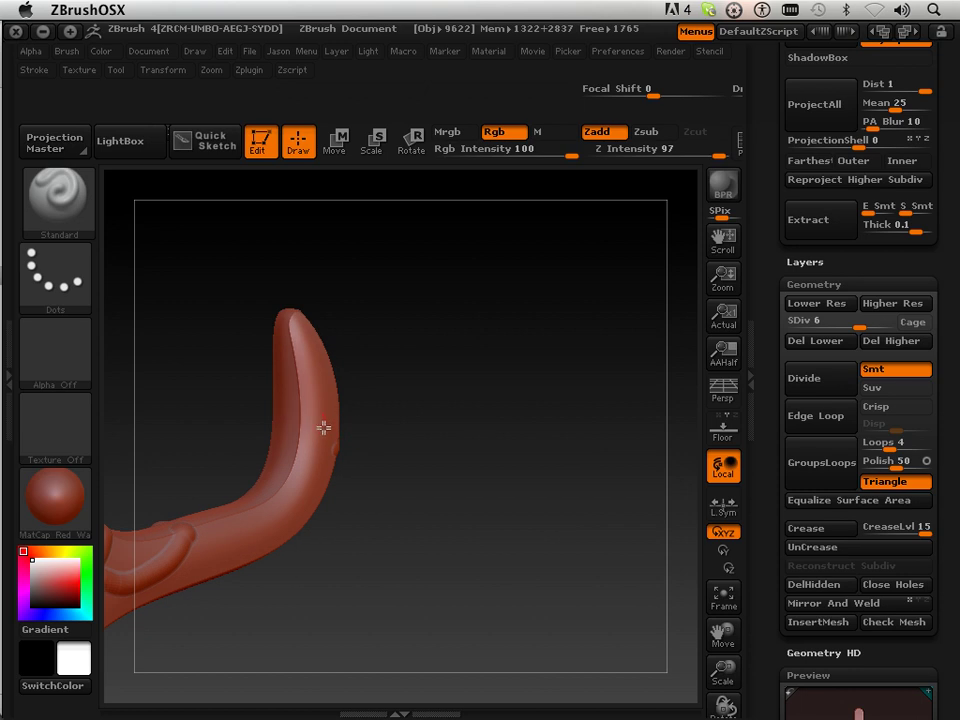
pyautogui.moveTo(316, 460); pyautogui.dragTo(304, 484)
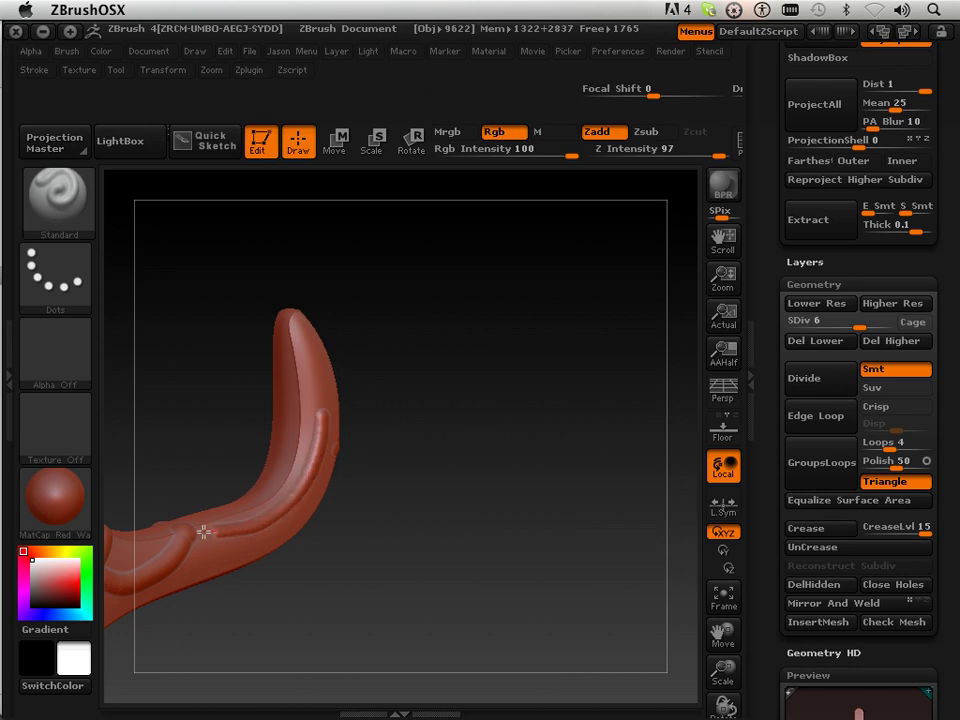
pyautogui.moveTo(383, 572)
pyautogui.mouseDown()
pyautogui.moveTo(279, 523)
pyautogui.moveTo(283, 484)
pyautogui.moveTo(273, 468)
pyautogui.moveTo(318, 523)
pyautogui.mouseUp()
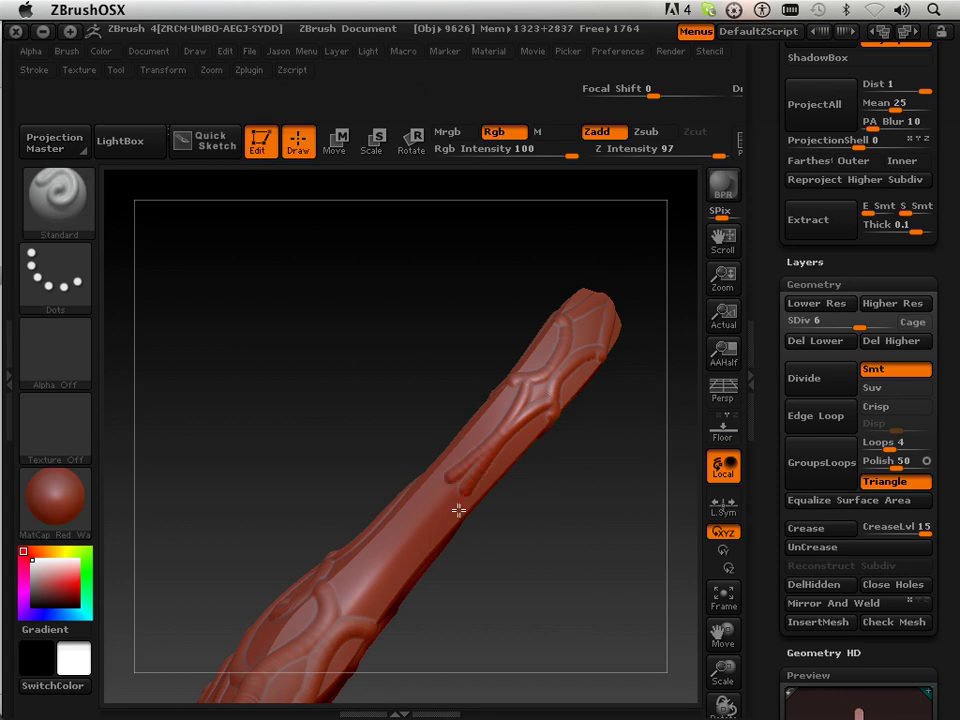
pyautogui.moveTo(499, 538)
pyautogui.mouseDown()
pyautogui.moveTo(539, 604)
pyautogui.moveTo(564, 604)
pyautogui.mouseUp()
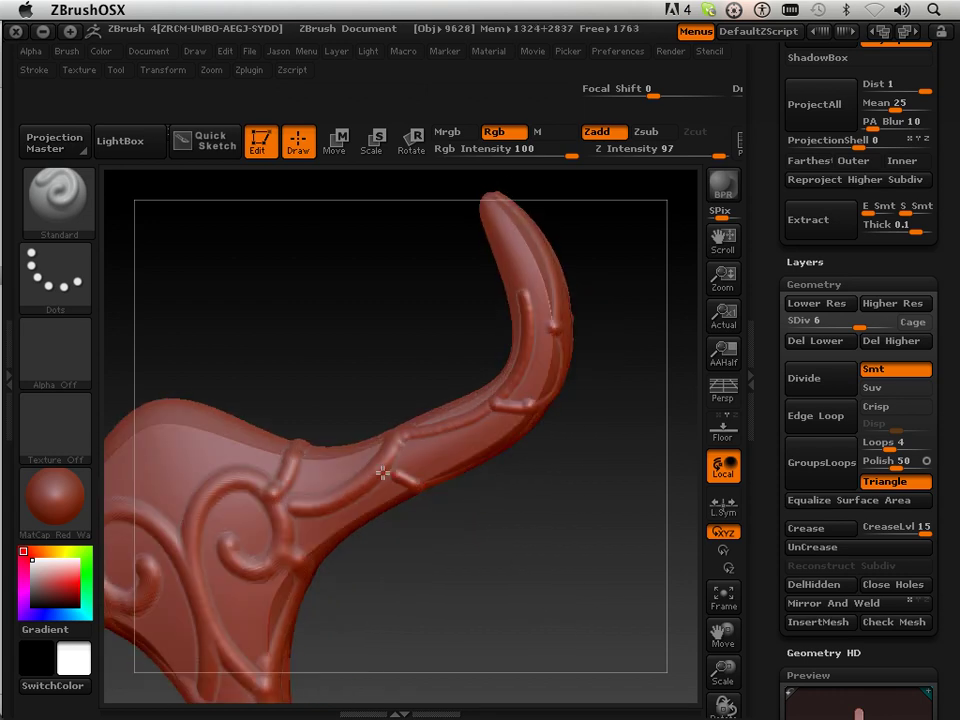
# Undo the trial strap on the arm near the scroll and sculpt a raised strand inward along the arm's underside instead
pyautogui.moveTo(418, 580)
pyautogui.mouseDown()
pyautogui.moveTo(394, 439)
pyautogui.moveTo(388, 457)
pyautogui.mouseUp()
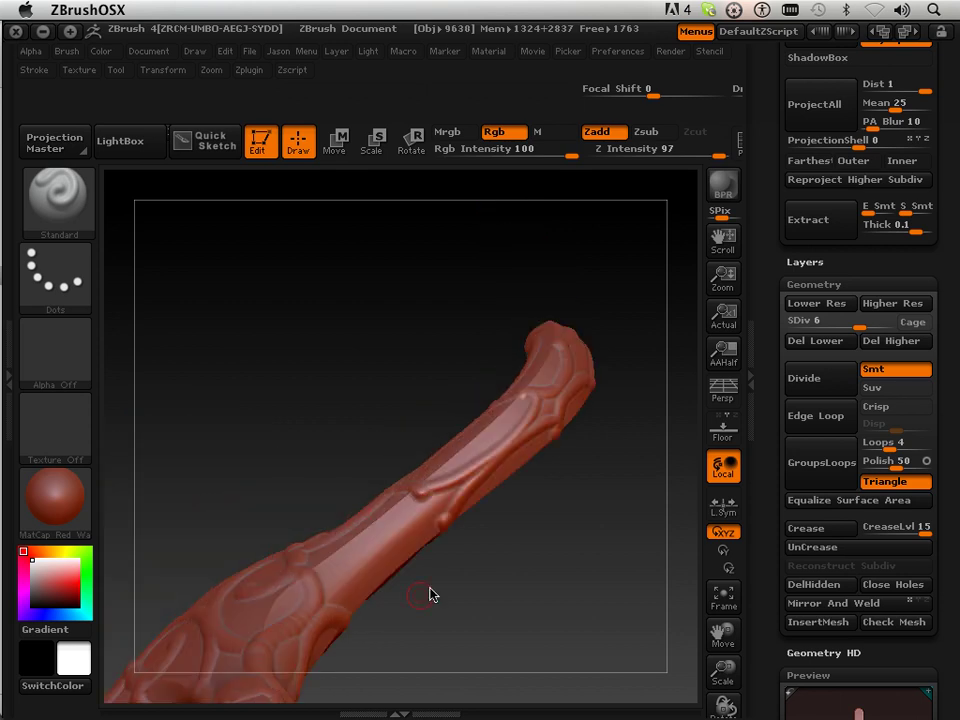
pyautogui.moveTo(430, 595); pyautogui.dragTo(416, 559)
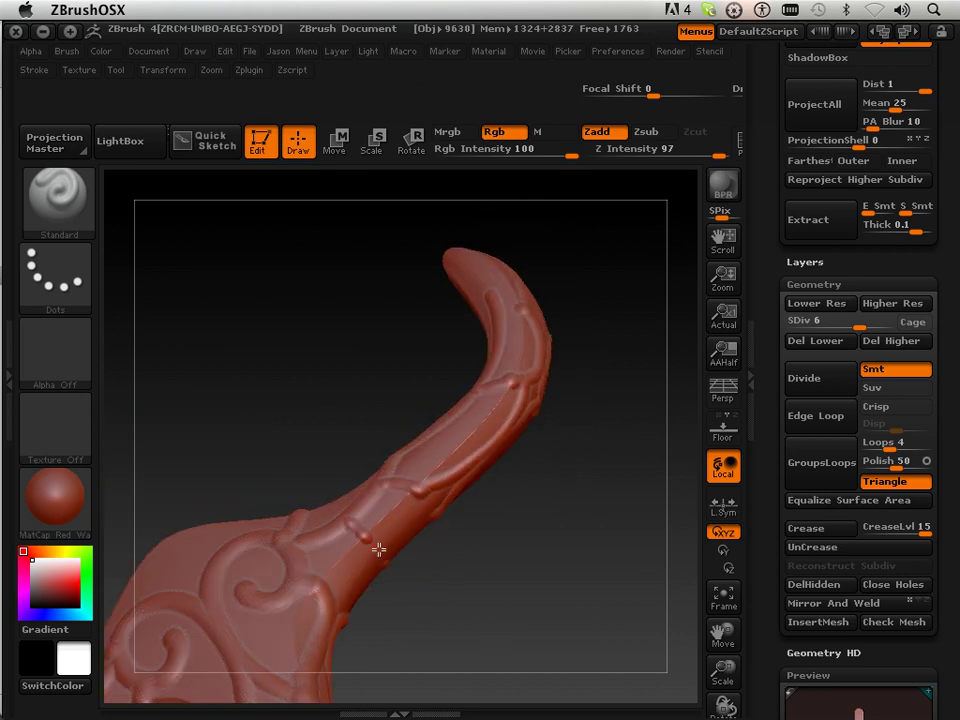
pyautogui.moveTo(398, 572); pyautogui.dragTo(396, 570)
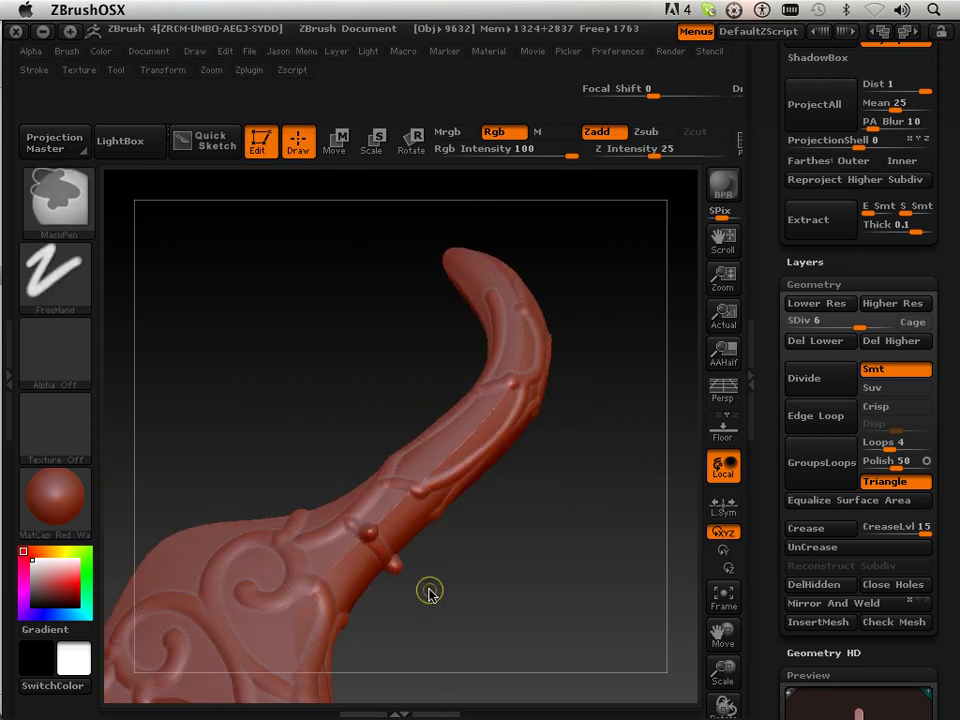
pyautogui.press('super+z')
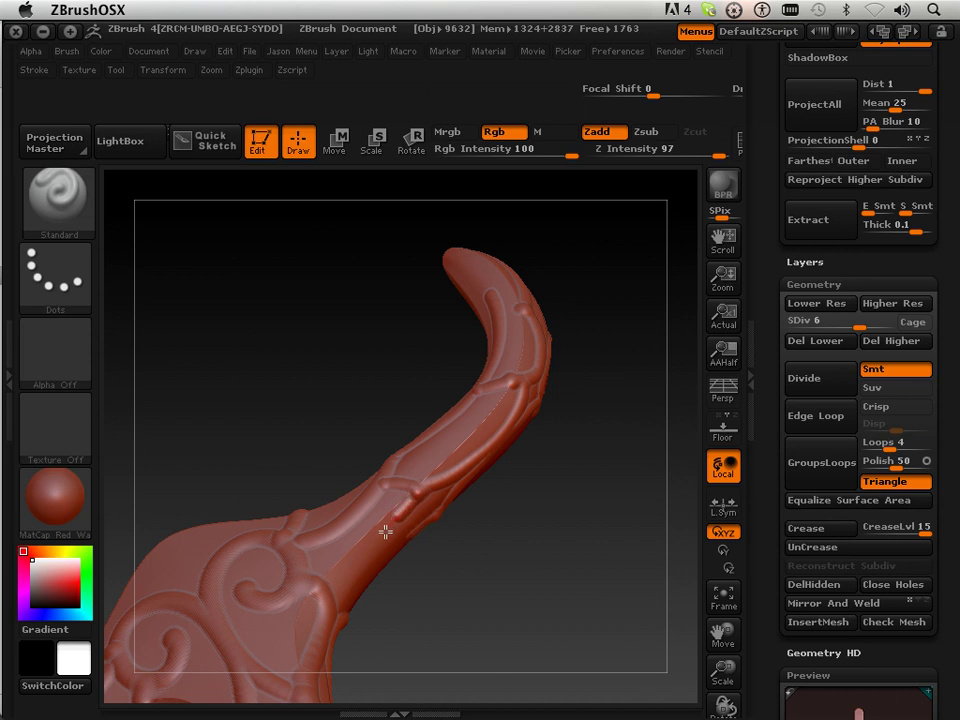
# Sculpt mirrored curling ridges over the crossguard's central crest above the scrolls
pyautogui.moveTo(340, 615); pyautogui.dragTo(460, 597)
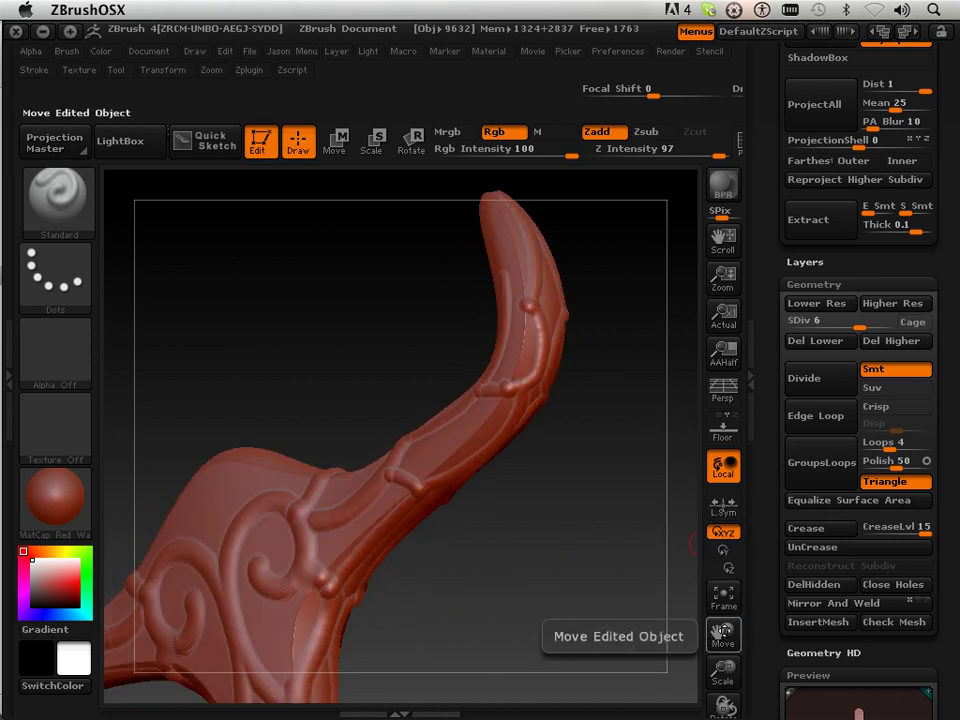
pyautogui.moveTo(722, 633)
pyautogui.mouseDown()
pyautogui.moveTo(593, 537)
pyautogui.moveTo(583, 559)
pyautogui.moveTo(589, 540)
pyautogui.moveTo(377, 327)
pyautogui.moveTo(347, 272)
pyautogui.moveTo(356, 257)
pyautogui.moveTo(441, 278)
pyautogui.mouseUp()
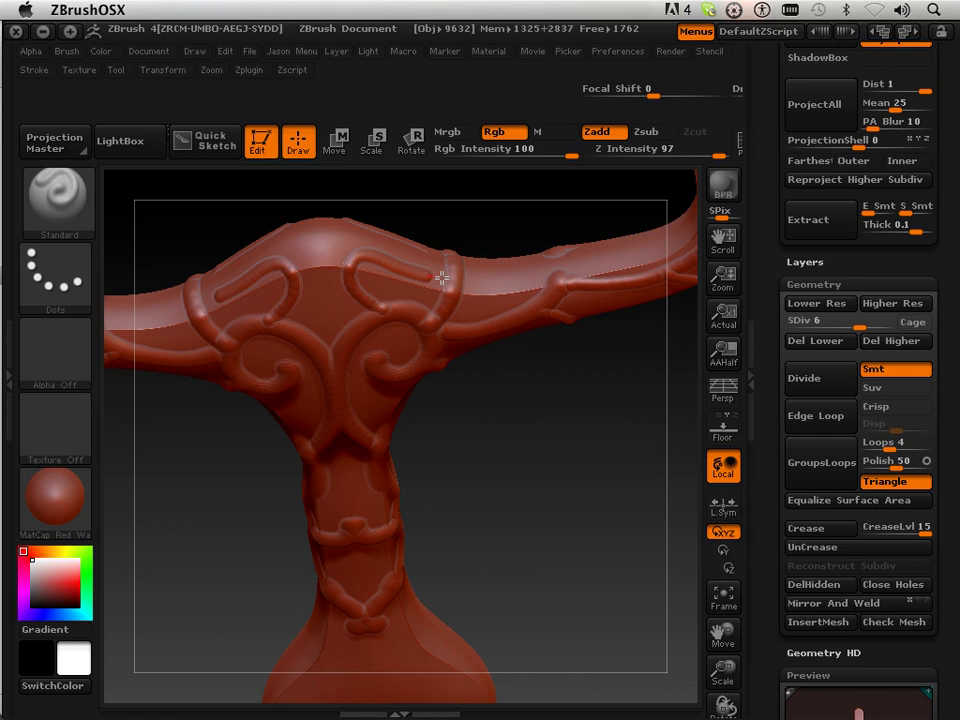
pyautogui.moveTo(544, 476); pyautogui.dragTo(506, 527)
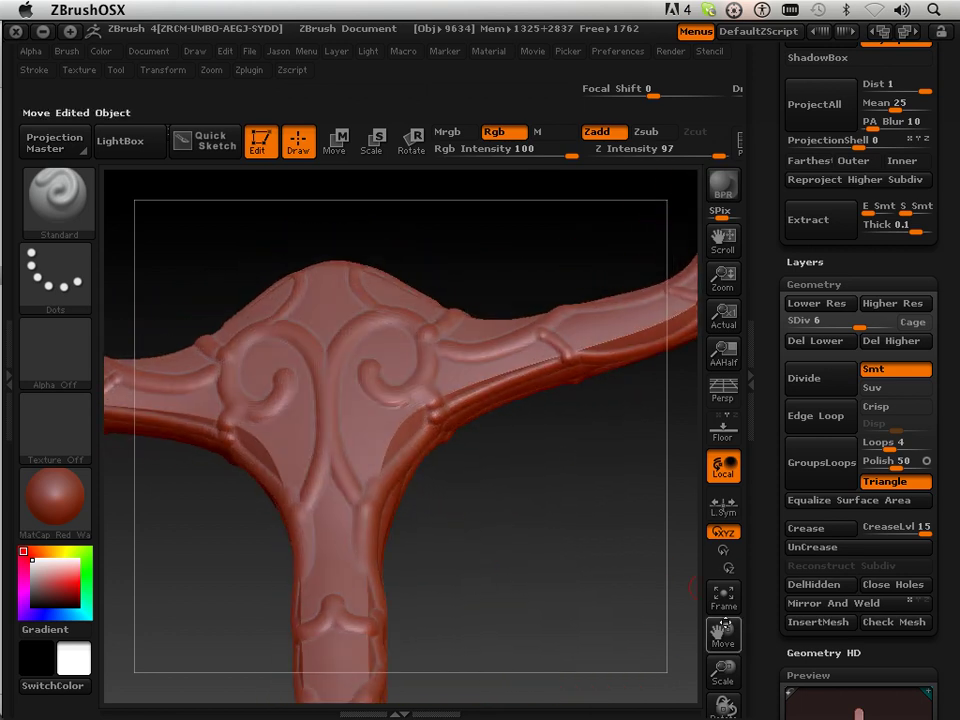
# Sculpt a framed medallion of two interlocking curls on the pommel, with raised strands linking it to the grip ornament
pyautogui.moveTo(724, 628)
pyautogui.mouseDown()
pyautogui.moveTo(673, 467)
pyautogui.moveTo(553, 501)
pyautogui.moveTo(415, 512)
pyautogui.moveTo(448, 504)
pyautogui.moveTo(489, 523)
pyautogui.moveTo(510, 568)
pyautogui.moveTo(511, 607)
pyautogui.moveTo(489, 636)
pyautogui.moveTo(445, 648)
pyautogui.moveTo(420, 590)
pyautogui.moveTo(436, 549)
pyautogui.moveTo(484, 576)
pyautogui.moveTo(475, 601)
pyautogui.moveTo(452, 609)
pyautogui.mouseUp()
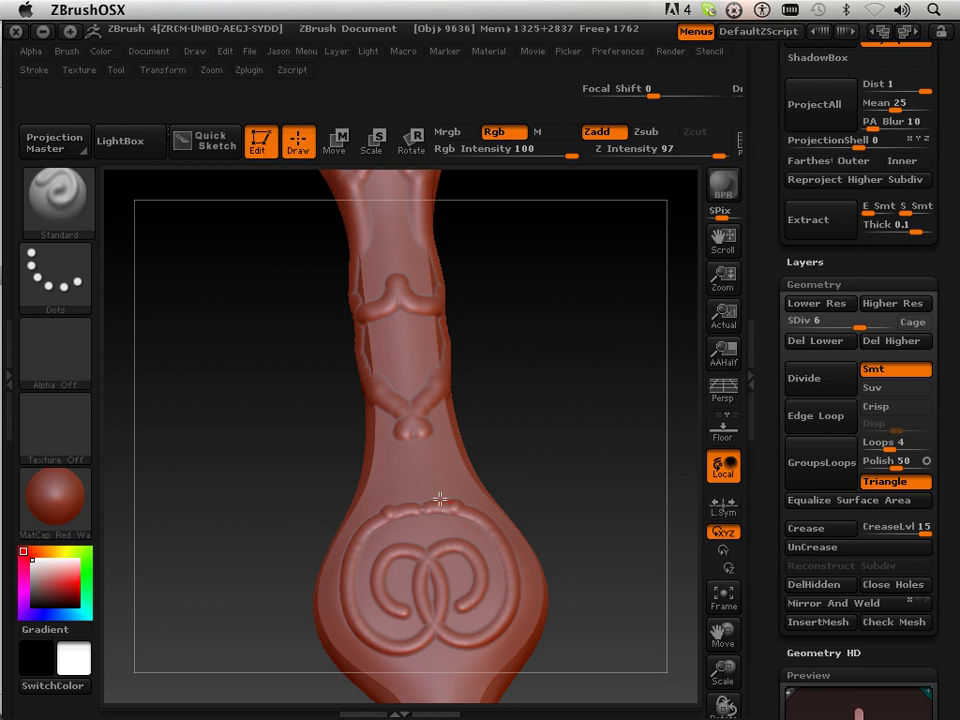
pyautogui.moveTo(330, 322)
pyautogui.mouseDown()
pyautogui.moveTo(476, 452)
pyautogui.moveTo(467, 474)
pyautogui.mouseUp()
pyautogui.moveTo(507, 433)
pyautogui.mouseDown()
pyautogui.moveTo(489, 553)
pyautogui.moveTo(458, 589)
pyautogui.mouseUp()
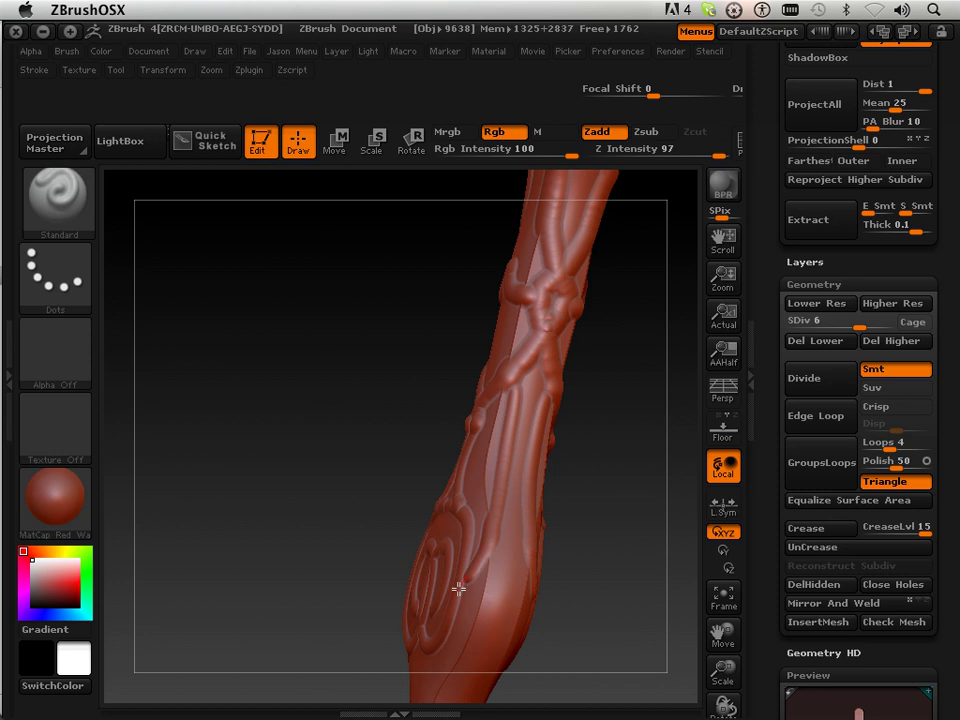
pyautogui.keyDown('shift'); pyautogui.moveTo(259, 579); pyautogui.dragTo(332, 604); pyautogui.keyUp('shift')
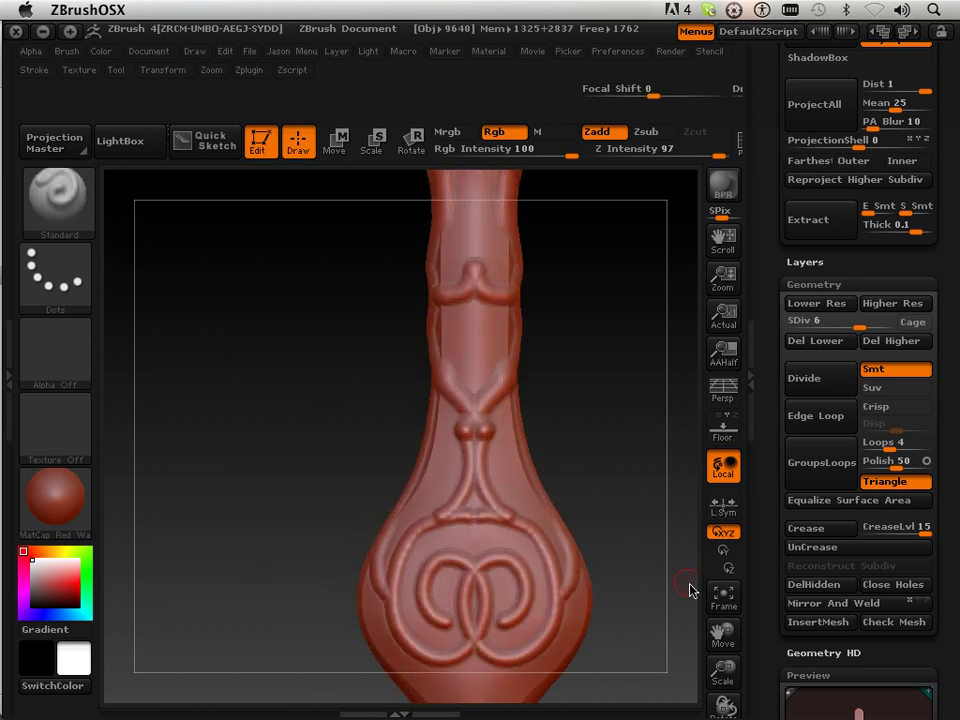
# Sculpt mirrored raised ridges from the medallion's lower sides, converging in a V toward the pommel's tip
pyautogui.moveTo(723, 632)
pyautogui.mouseDown()
pyautogui.moveTo(658, 534)
pyautogui.moveTo(553, 439)
pyautogui.moveTo(525, 345)
pyautogui.moveTo(489, 401)
pyautogui.moveTo(432, 441)
pyautogui.moveTo(416, 489)
pyautogui.mouseUp()
pyautogui.moveTo(516, 519)
pyautogui.mouseDown()
pyautogui.moveTo(572, 537)
pyautogui.moveTo(540, 559)
pyautogui.moveTo(545, 272)
pyautogui.moveTo(542, 336)
pyautogui.moveTo(519, 371)
pyautogui.mouseUp()
pyautogui.moveTo(476, 432); pyautogui.dragTo(572, 570)
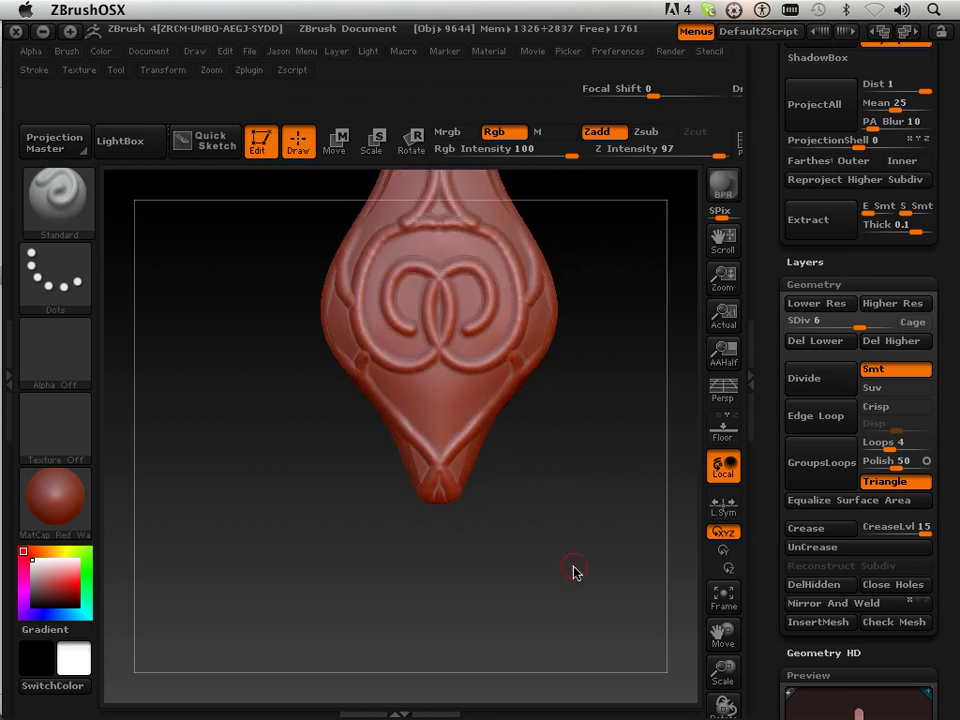
pyautogui.moveTo(723, 672); pyautogui.dragTo(720, 700)
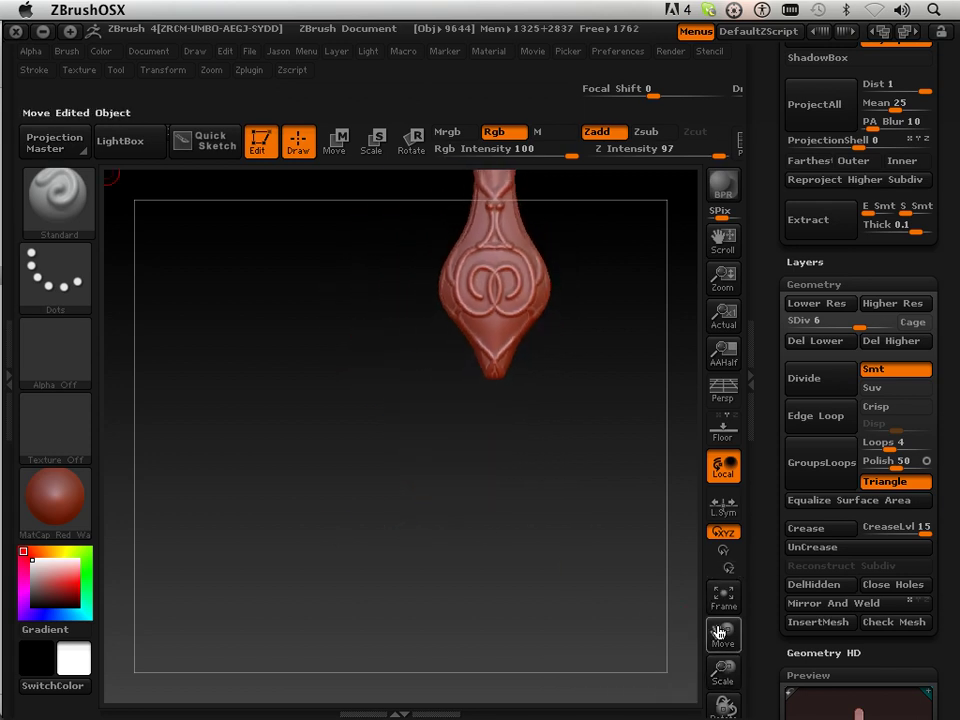
pyautogui.moveTo(723, 632); pyautogui.dragTo(722, 702)
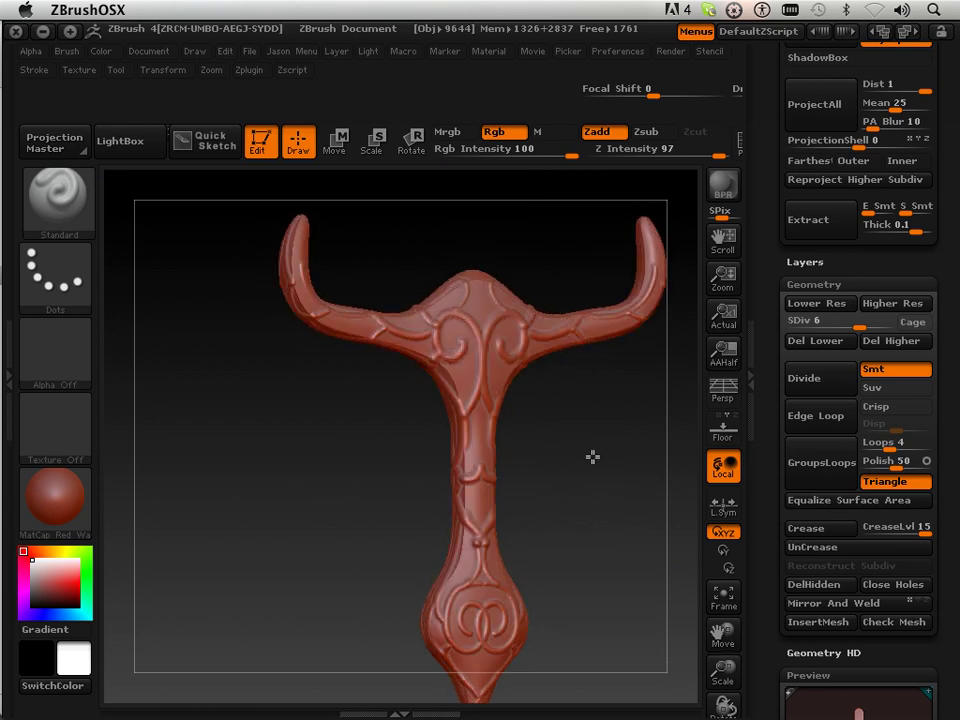